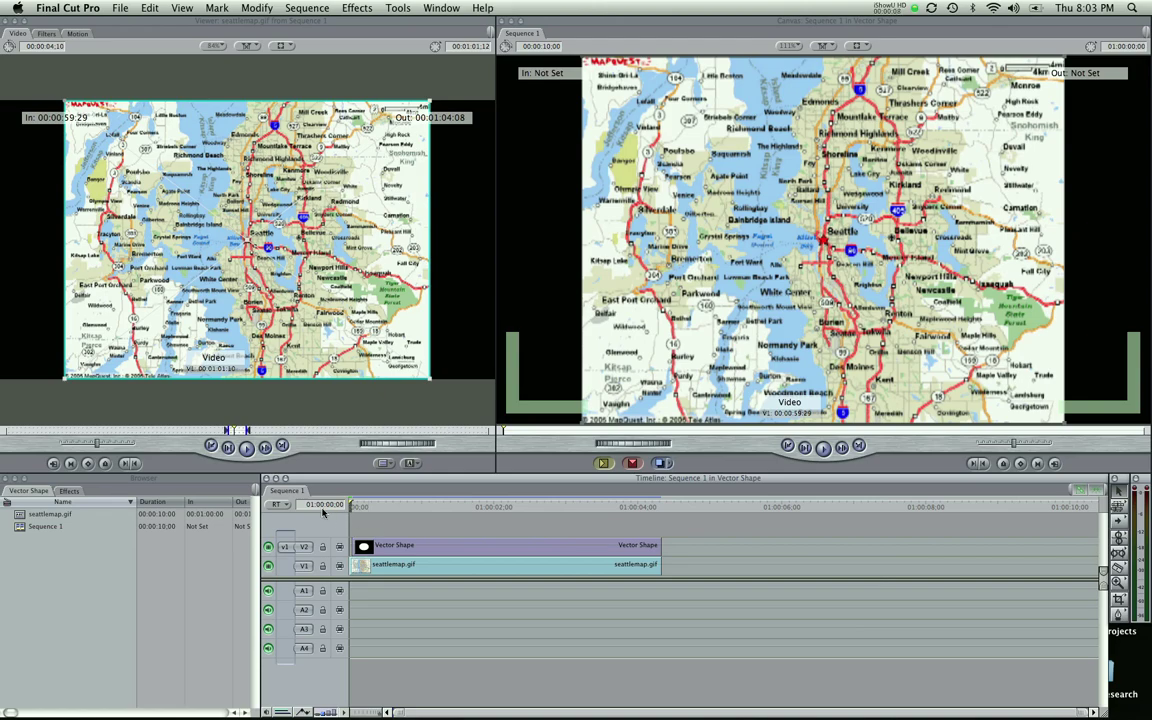
Preview the red oval draw-on animation, then delete the Vector Shape clip from V2
key(space)
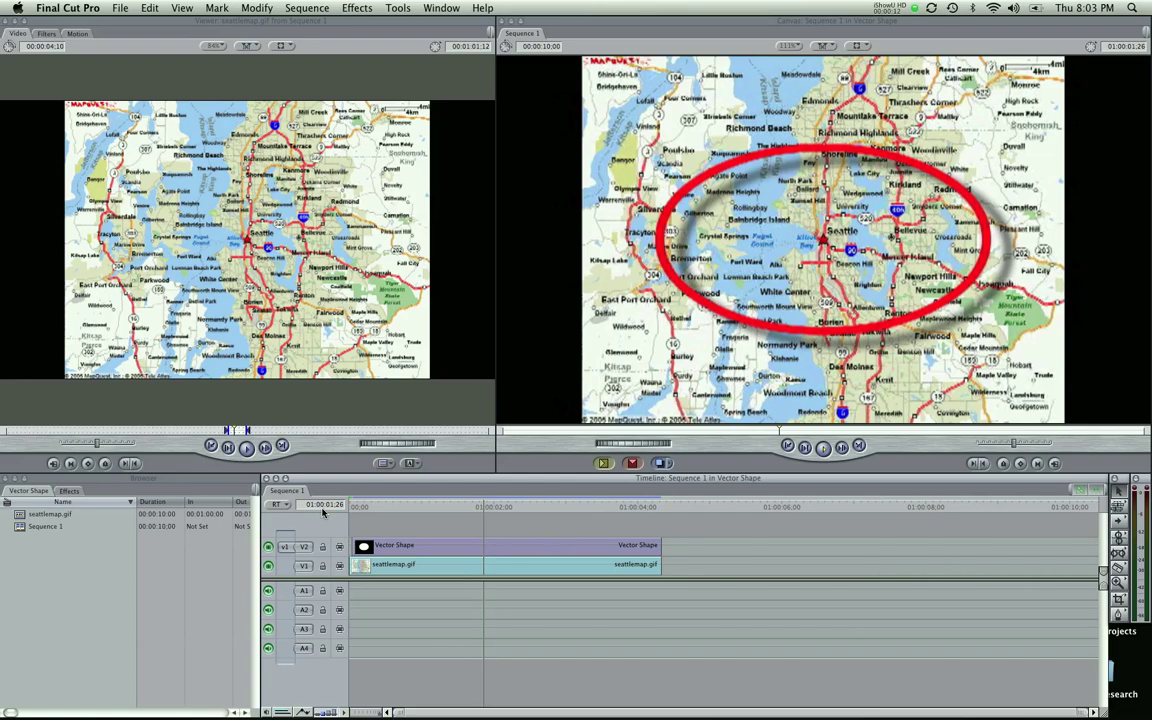
key(space)
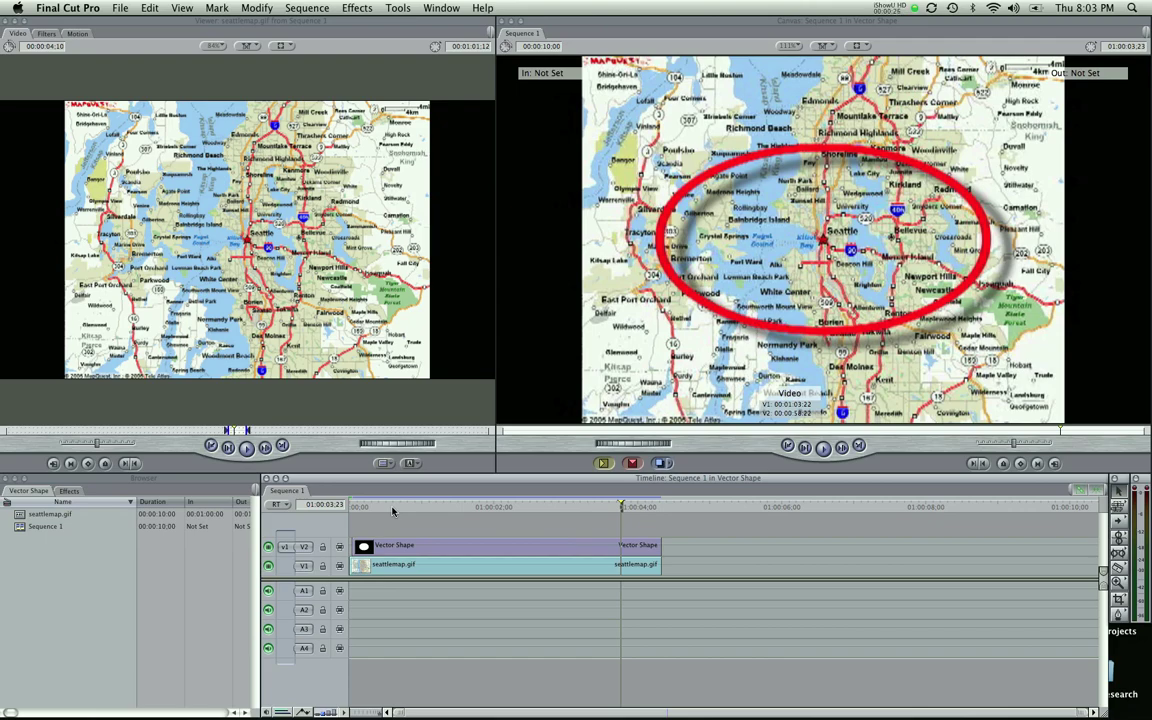
drag(360, 507, 486, 520)
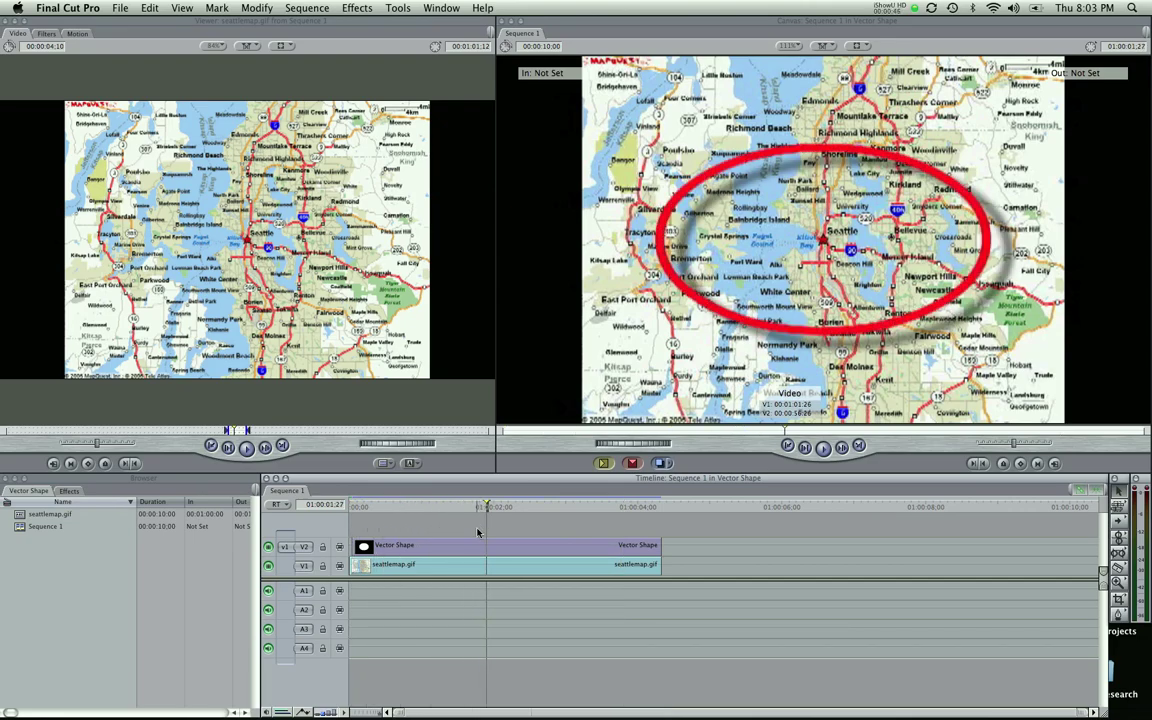
click(467, 551)
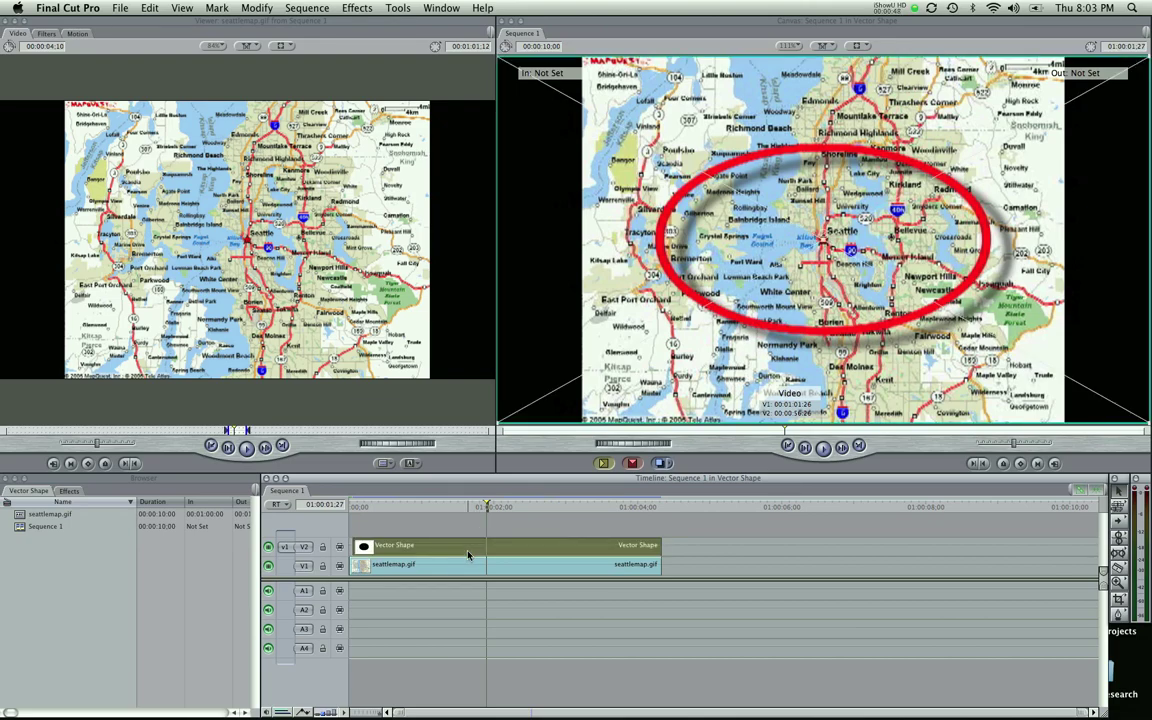
key(Delete)
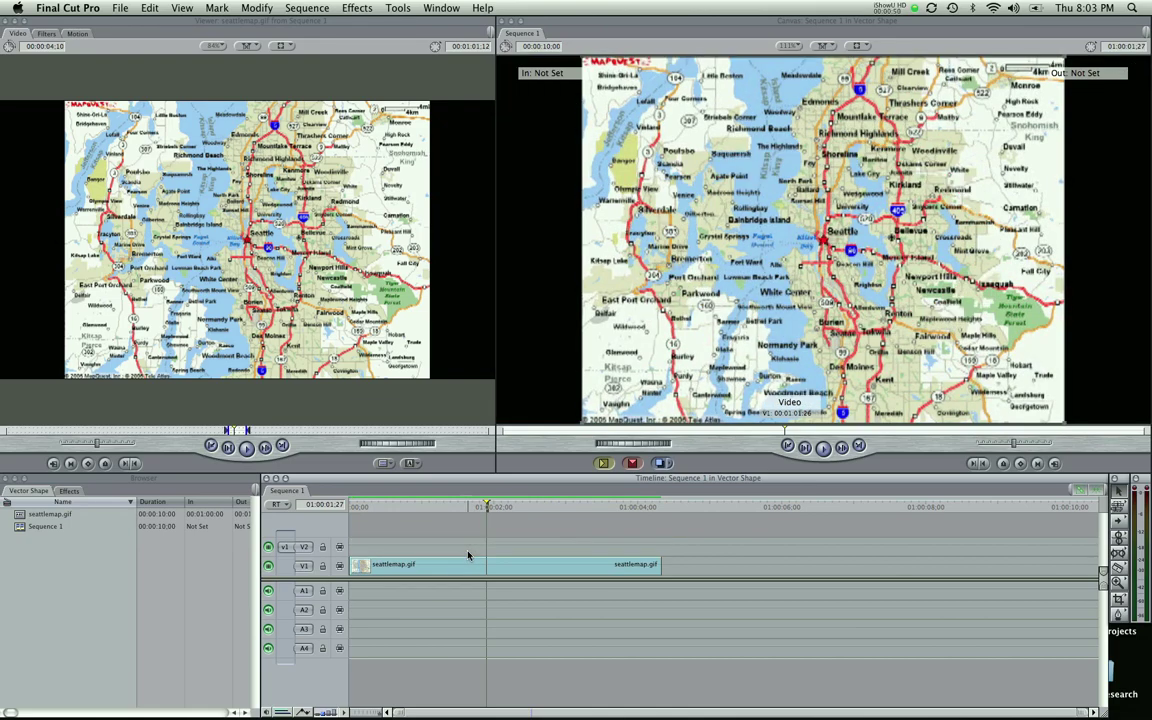
drag(437, 507, 326, 511)
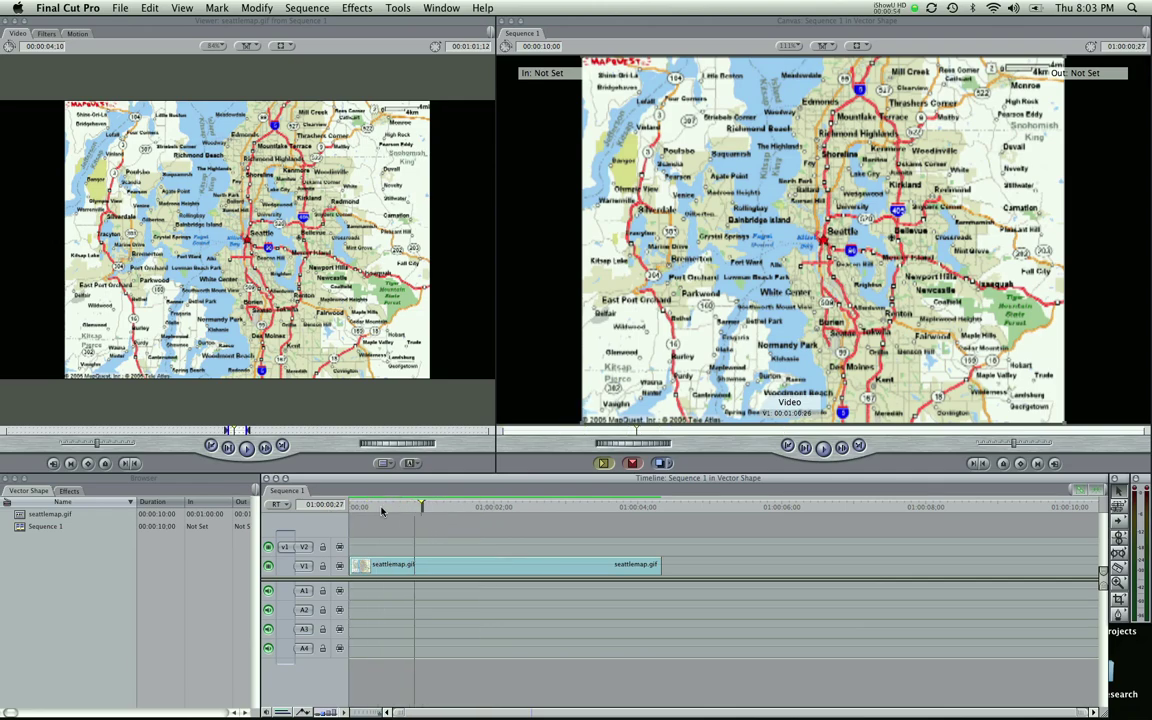
click(432, 565)
click(421, 547)
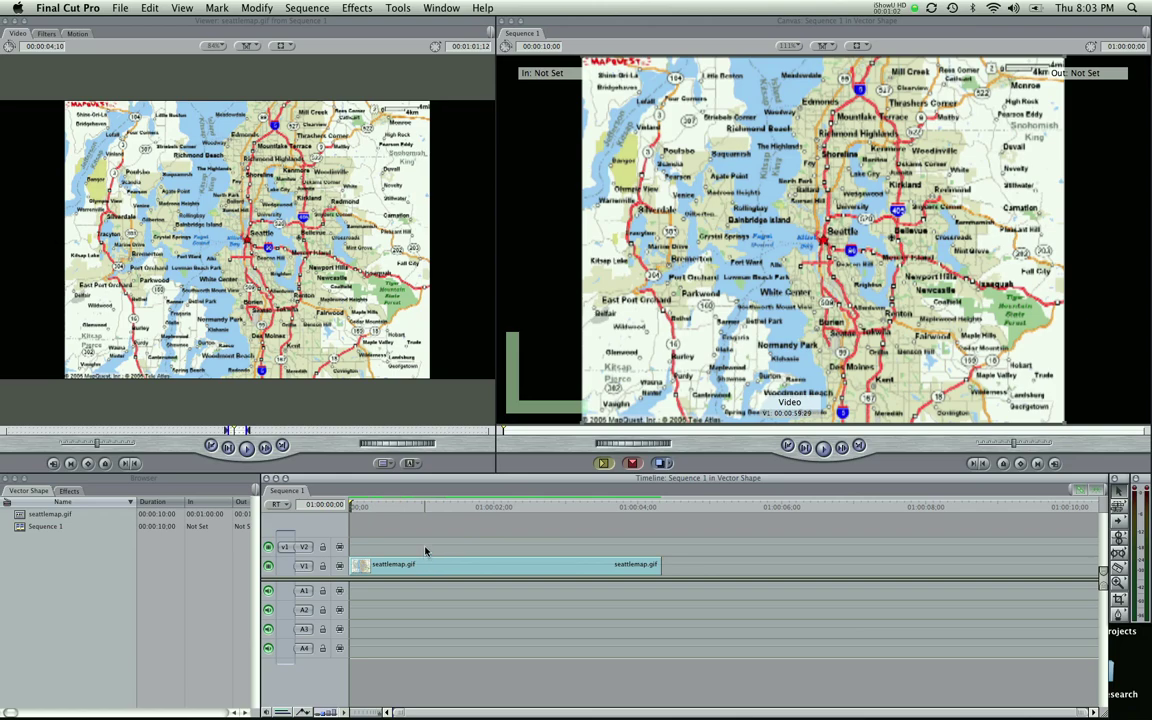
click(249, 500)
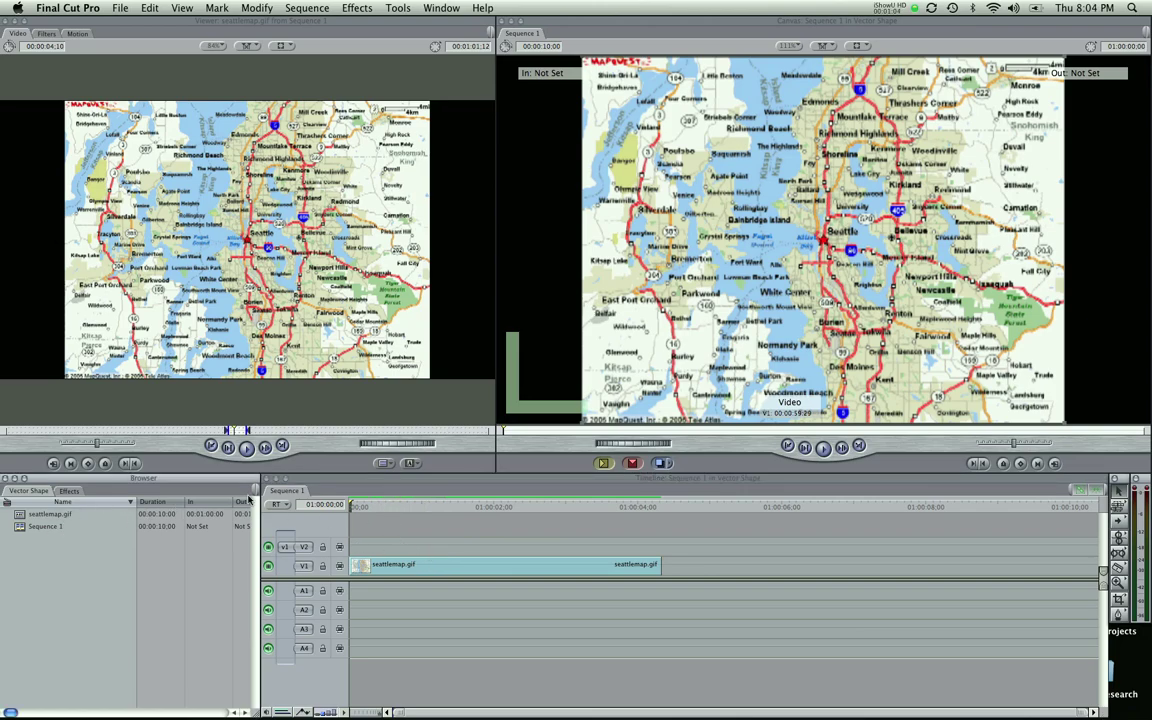
click(453, 545)
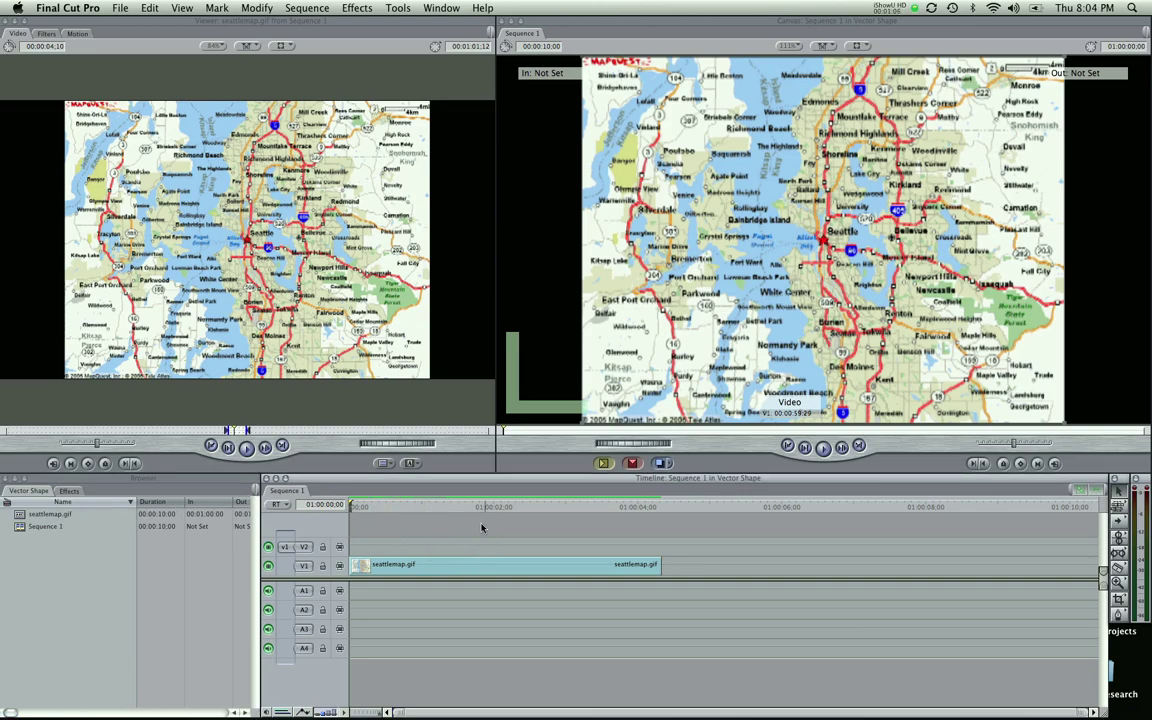
click(408, 464)
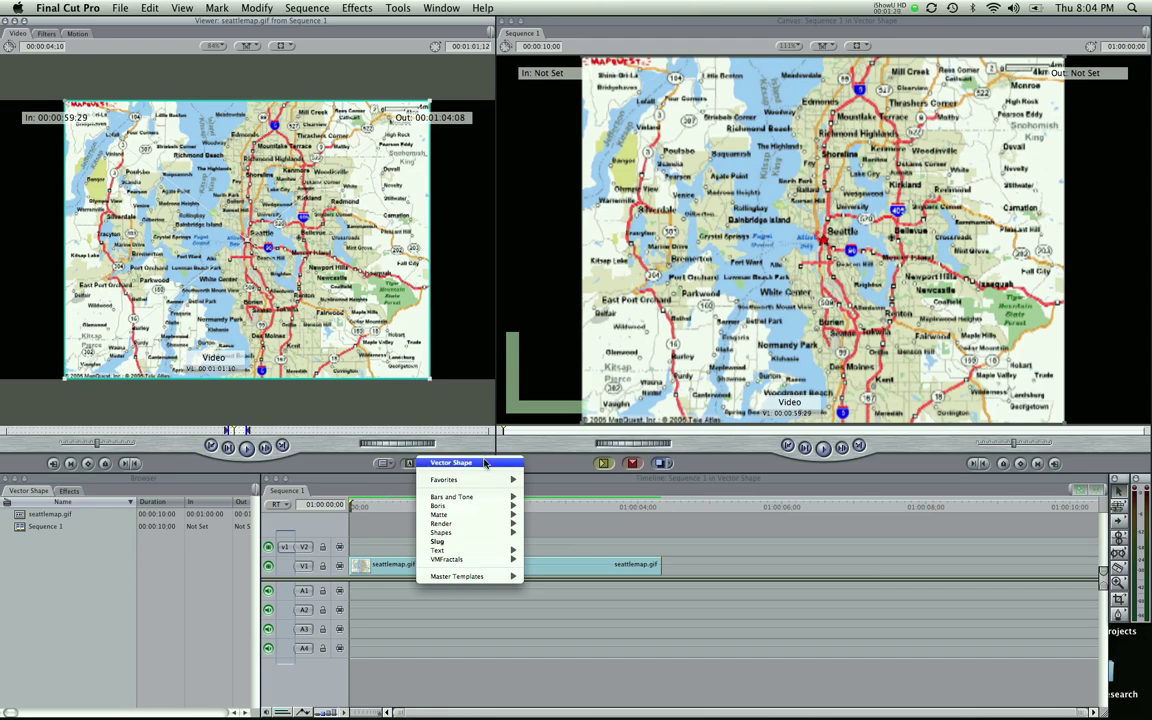
Overwrite a Boris Vector Shape generator onto V2 above the map
mouse_move(485, 507)
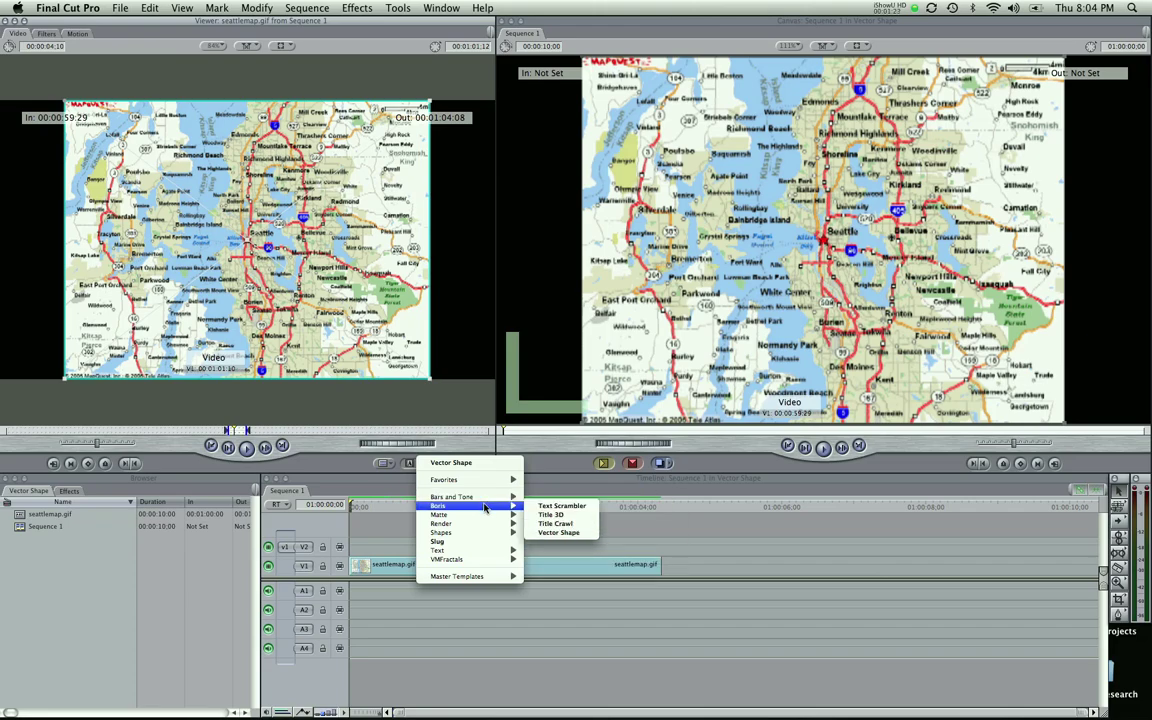
click(545, 533)
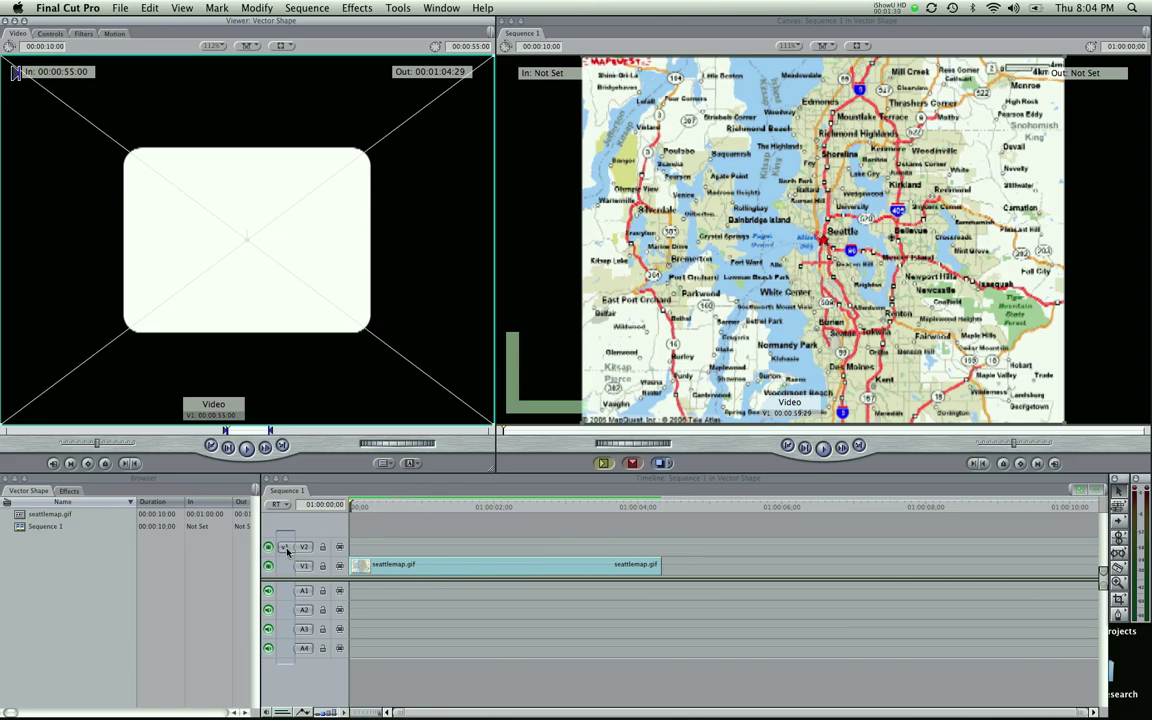
click(632, 464)
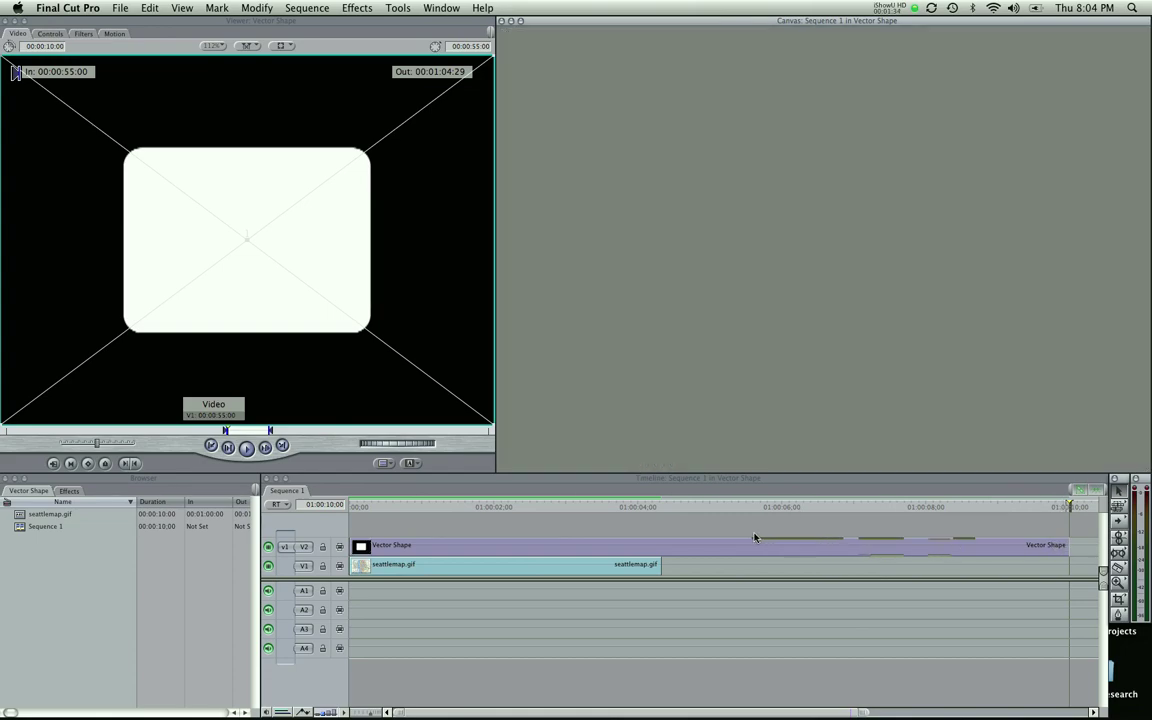
Trim the Vector Shape clip to end with the map and open its parameters
drag(755, 538, 660, 541)
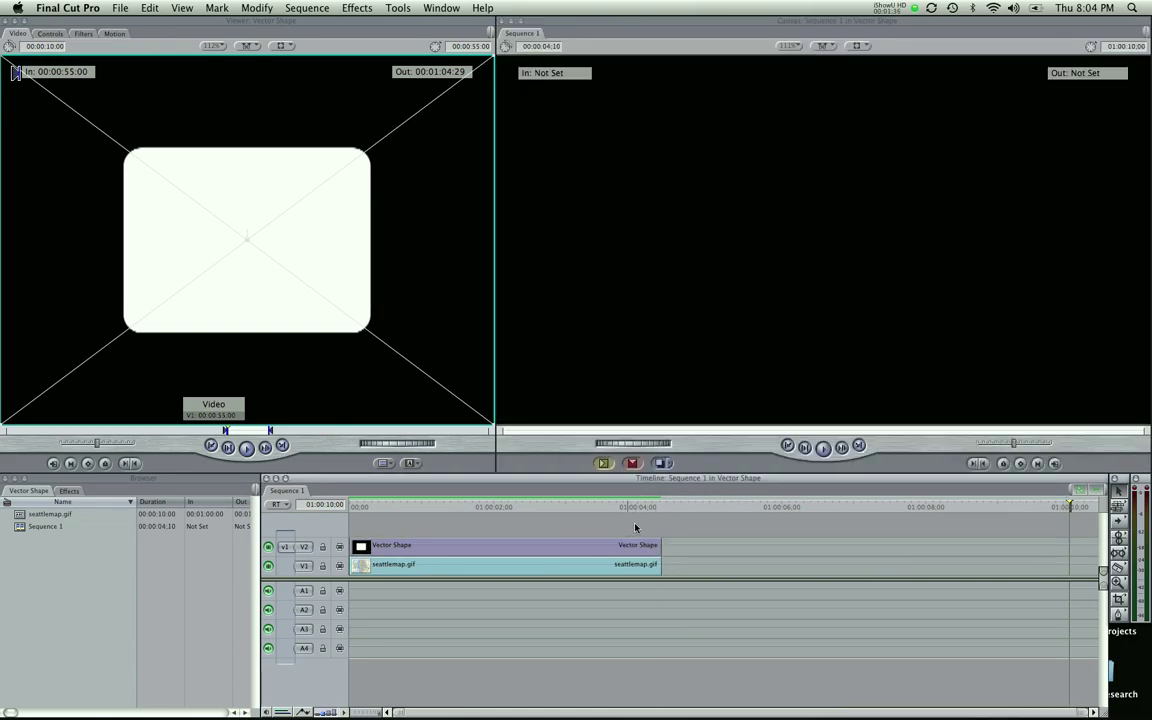
double_click(621, 544)
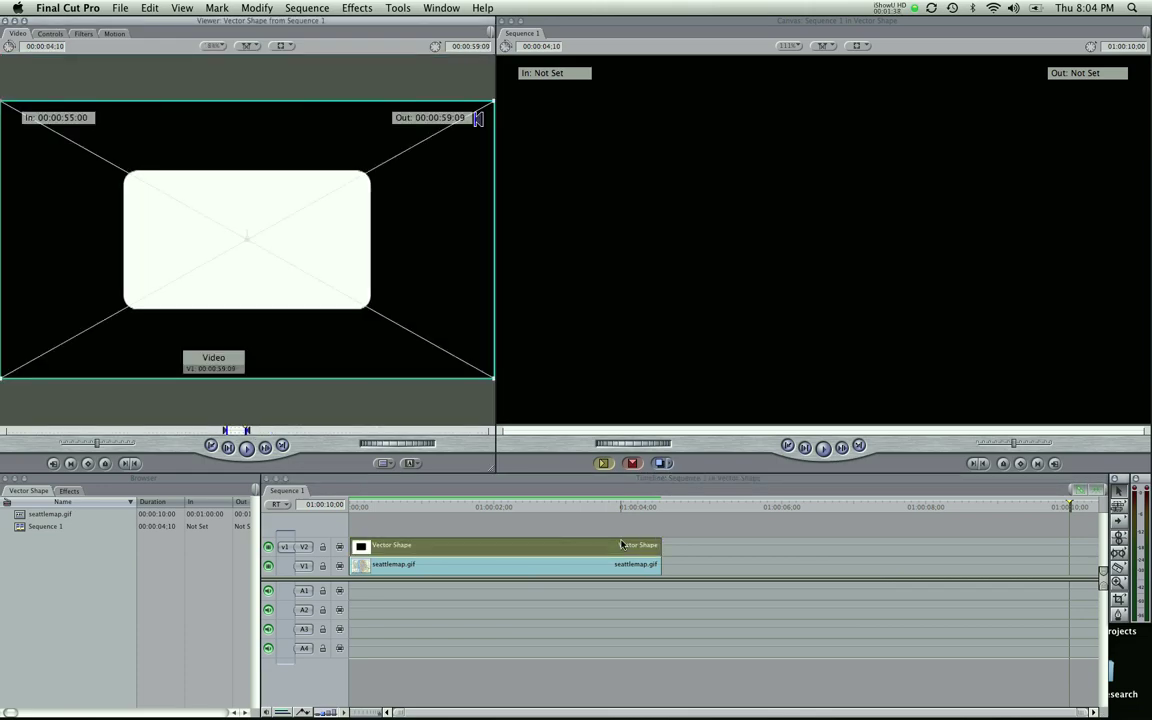
click(48, 34)
At an early frame, try the Oval shape primitive, then revert to Rectangle
drag(529, 503, 388, 503)
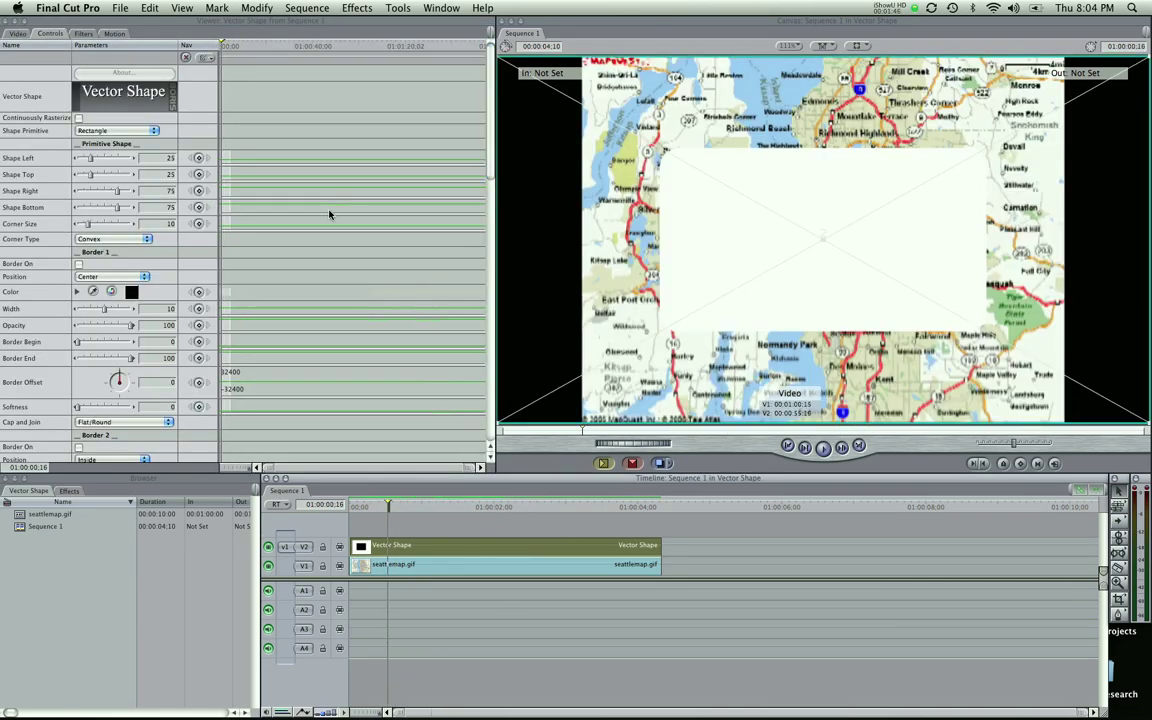
click(125, 131)
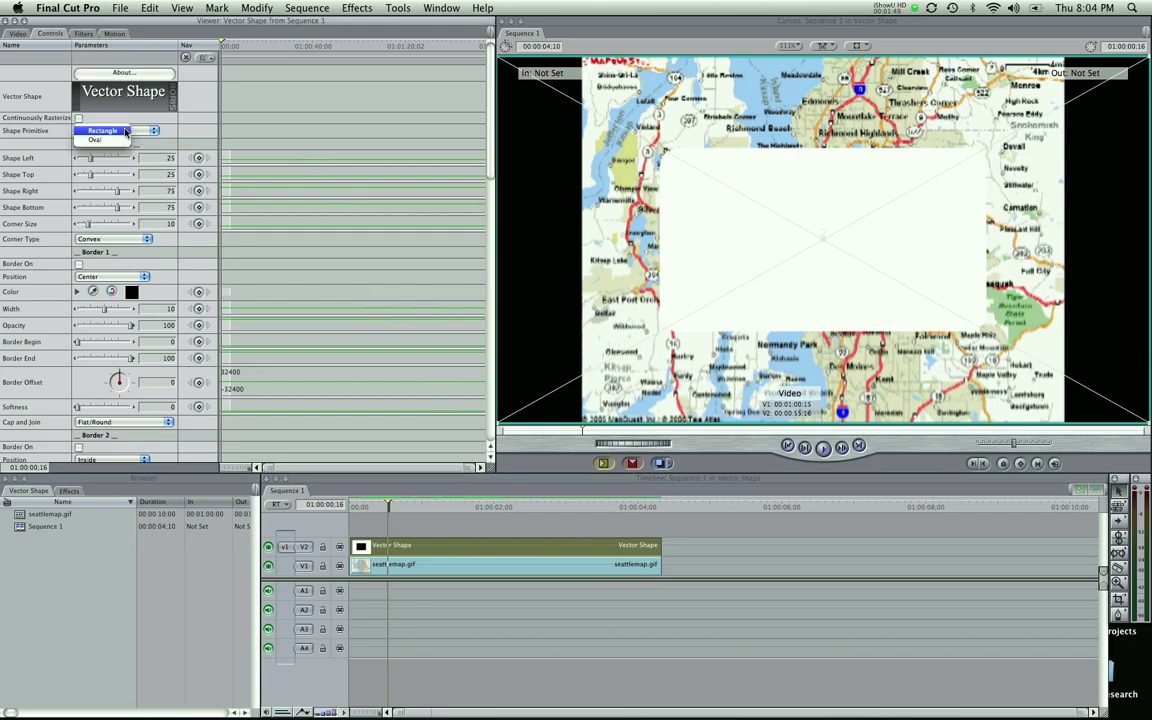
click(100, 141)
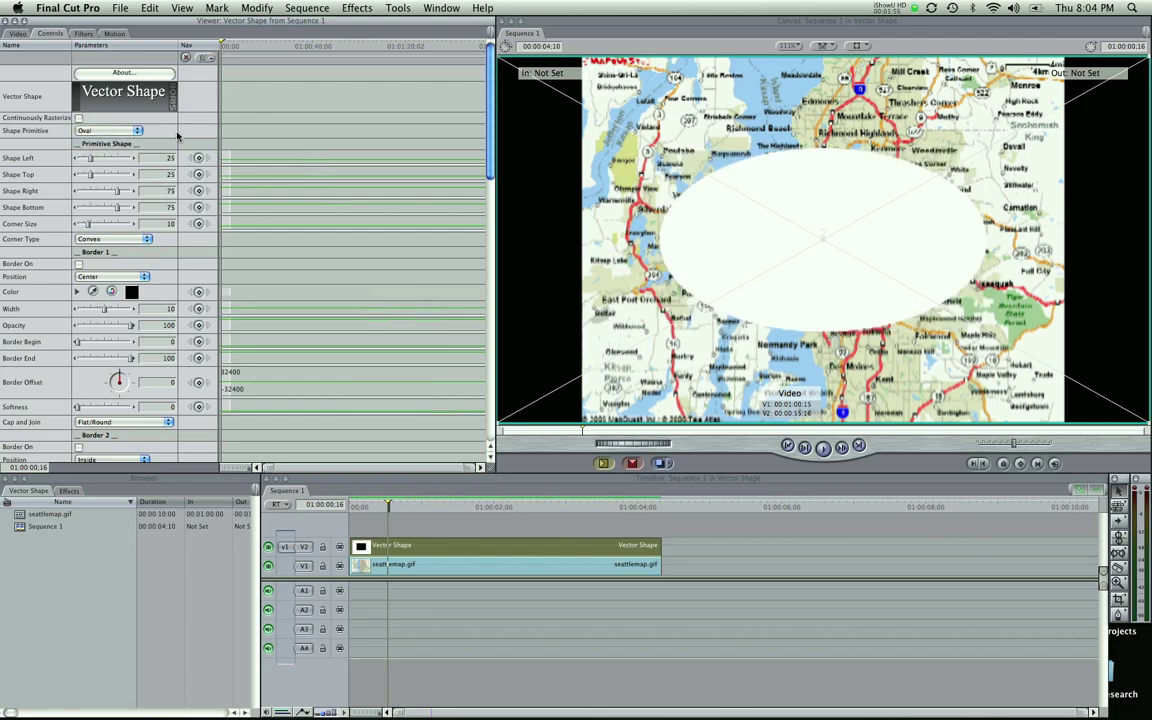
click(126, 130)
click(114, 121)
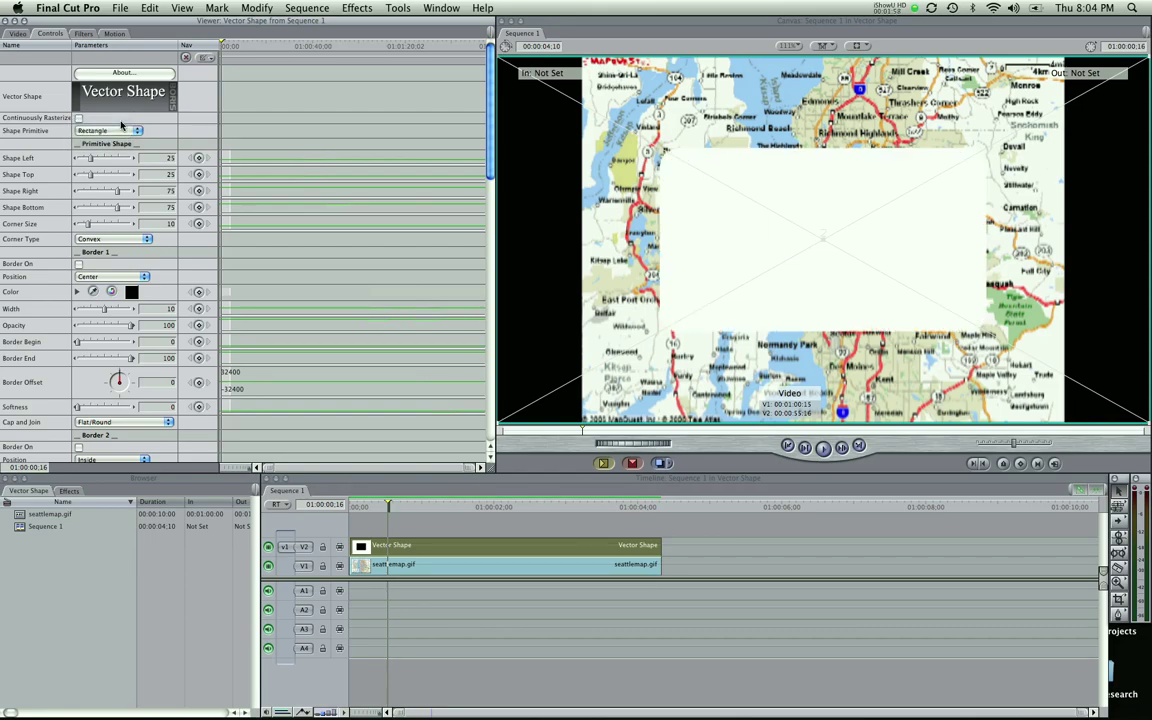
Try the Concave corner type, then leave the corners set to Convex
click(99, 242)
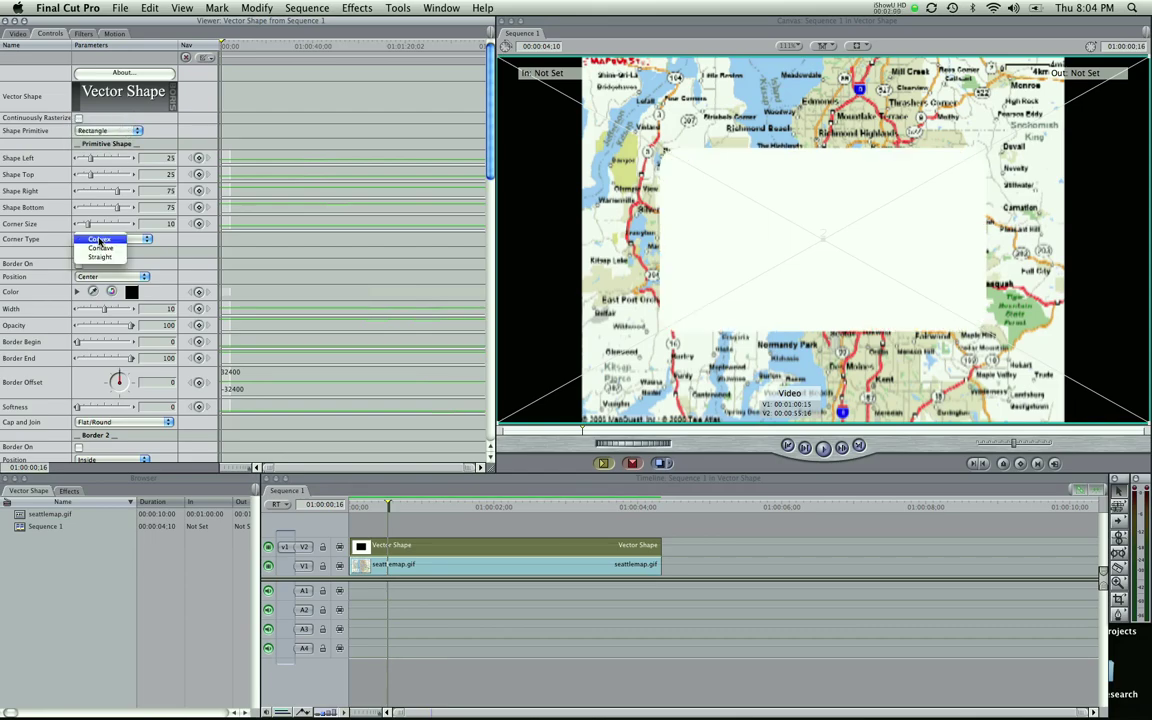
click(119, 251)
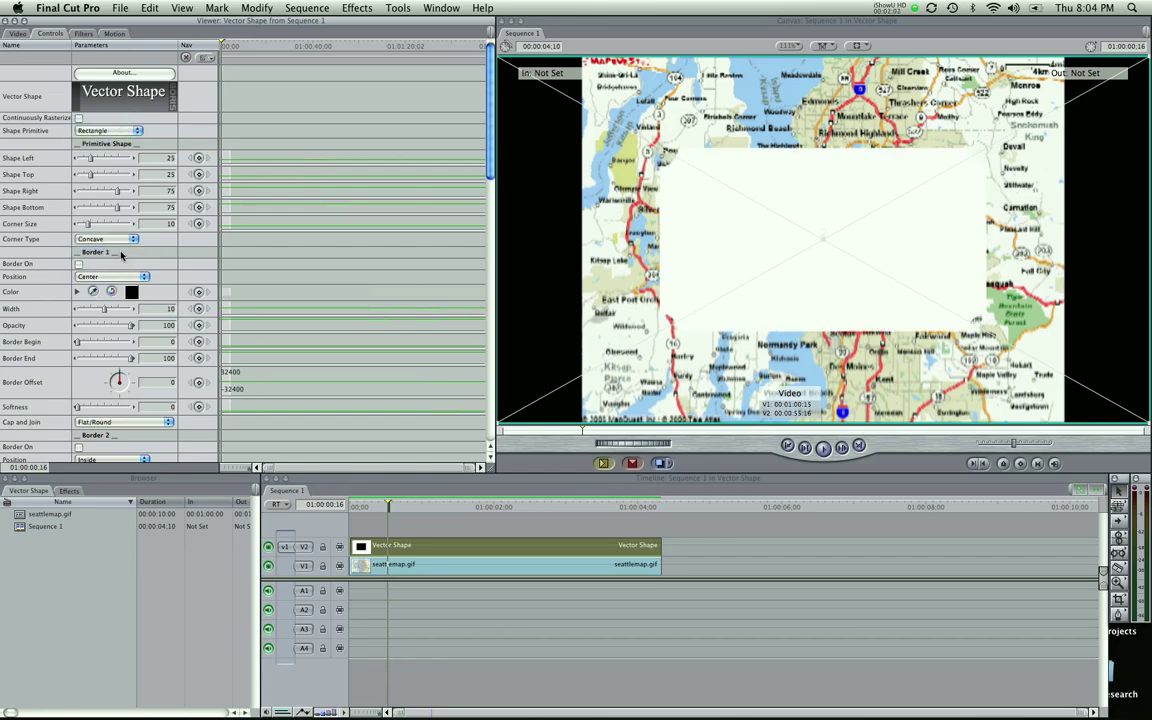
click(113, 238)
click(112, 239)
click(113, 239)
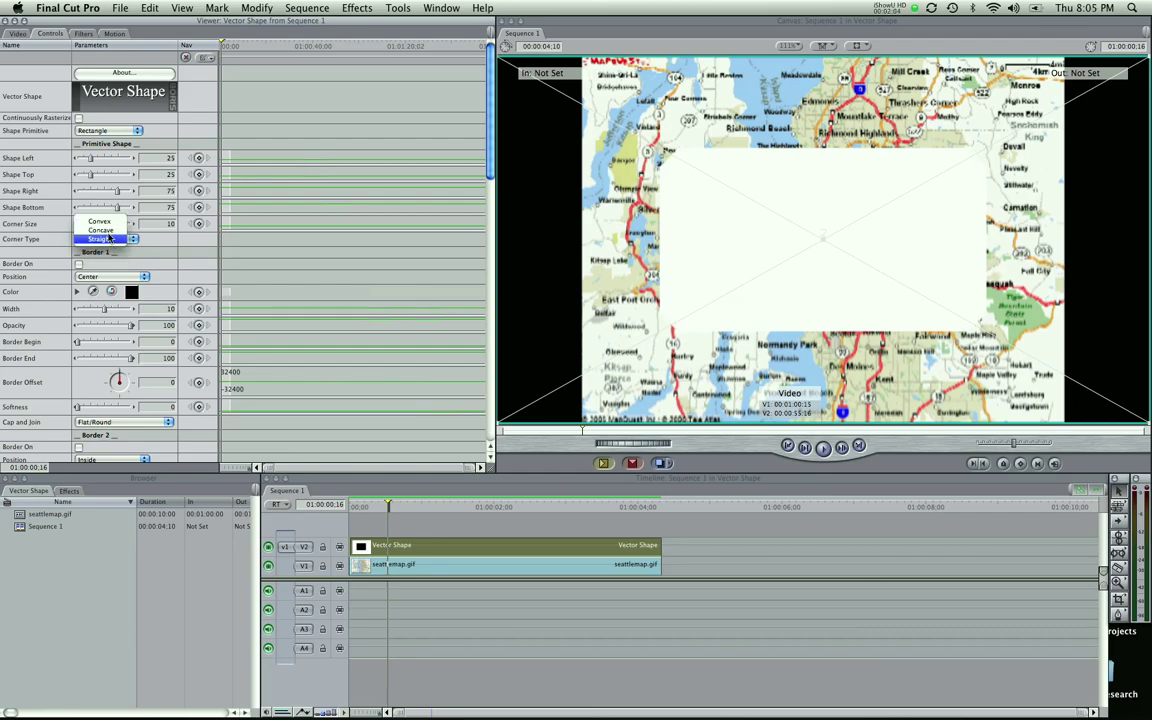
click(90, 206)
click(130, 238)
click(150, 221)
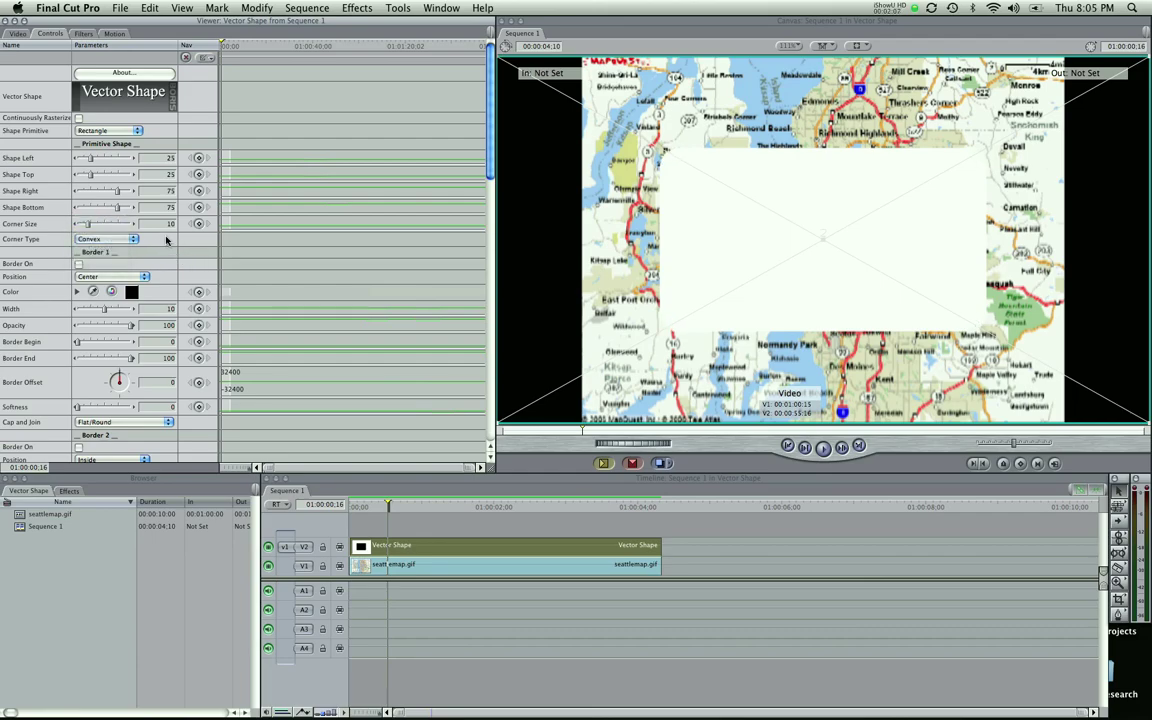
Set the Shape Primitive to Oval
click(115, 131)
click(113, 141)
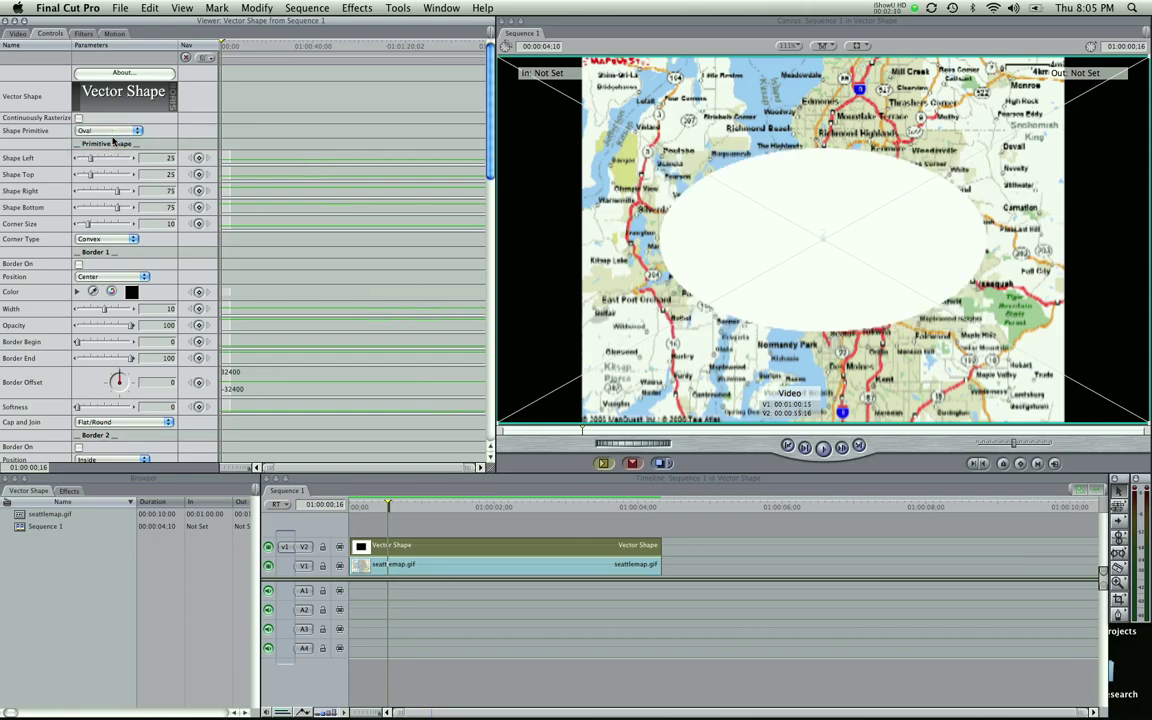
click(139, 130)
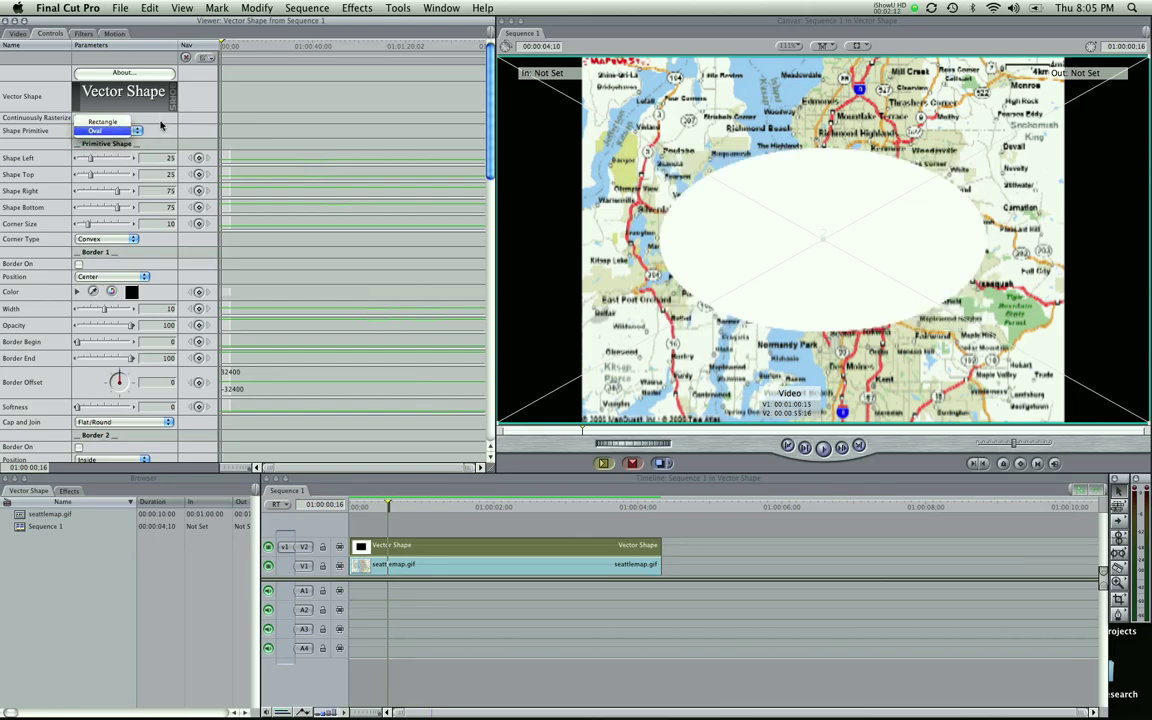
click(144, 113)
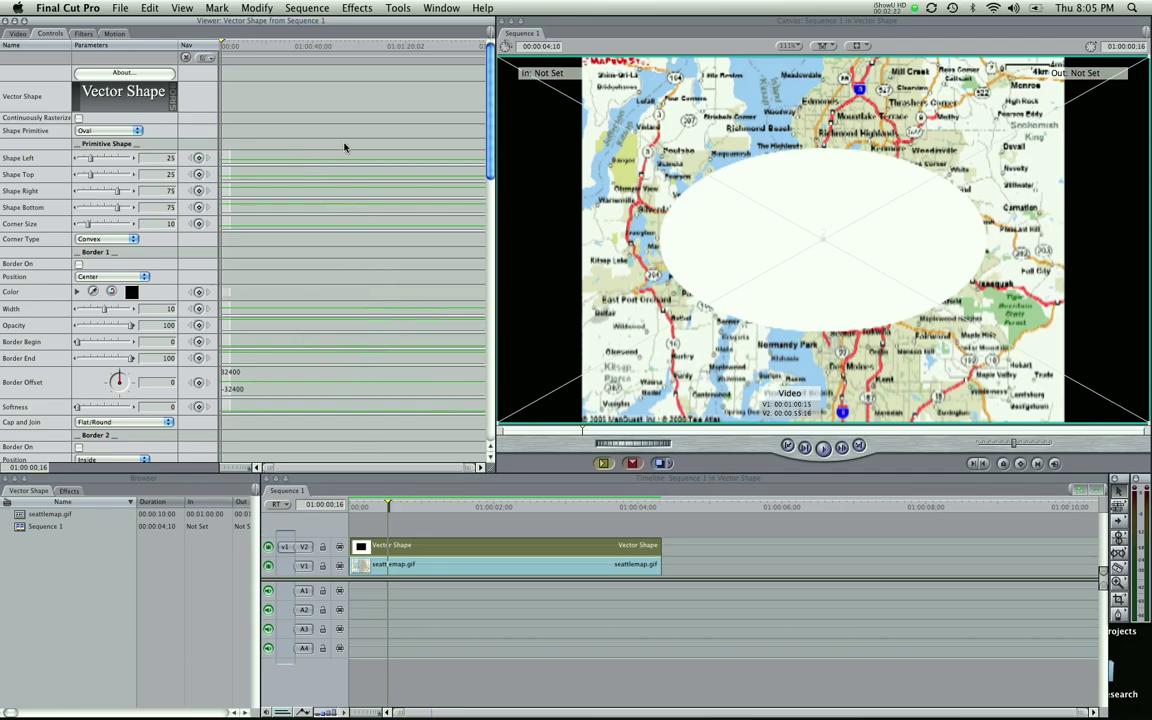
Uncheck Fill On under Shape Fill to remove the oval's white fill
scroll(300, 172, down, 15)
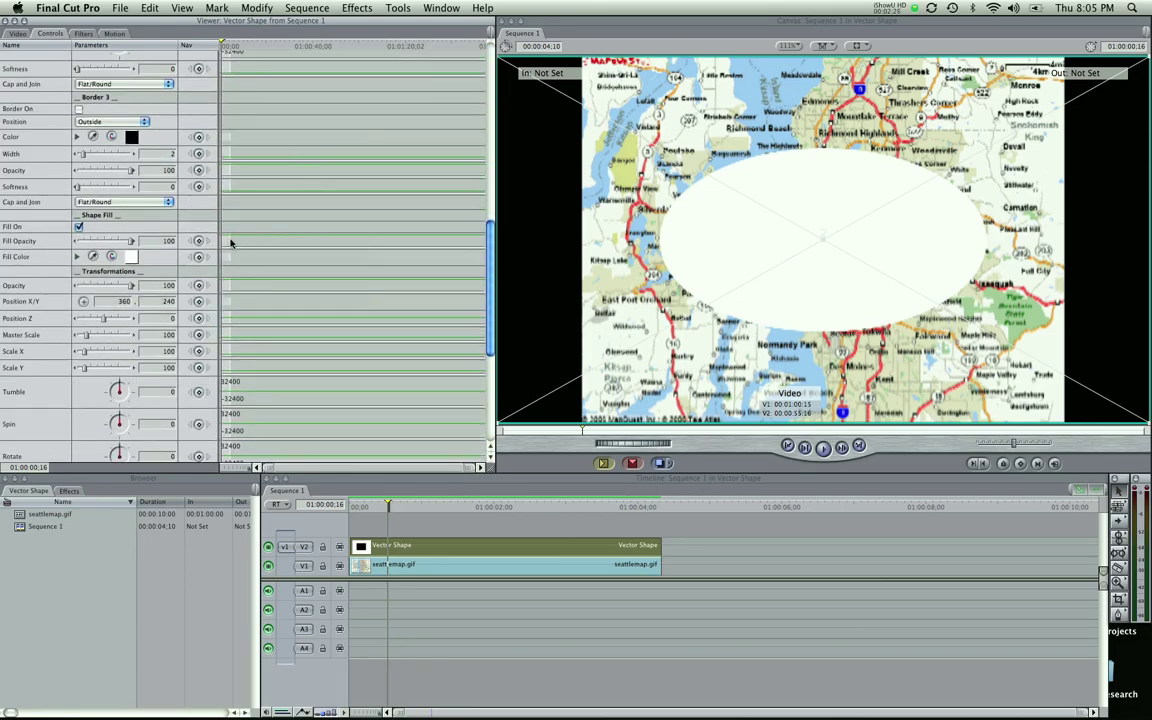
click(79, 227)
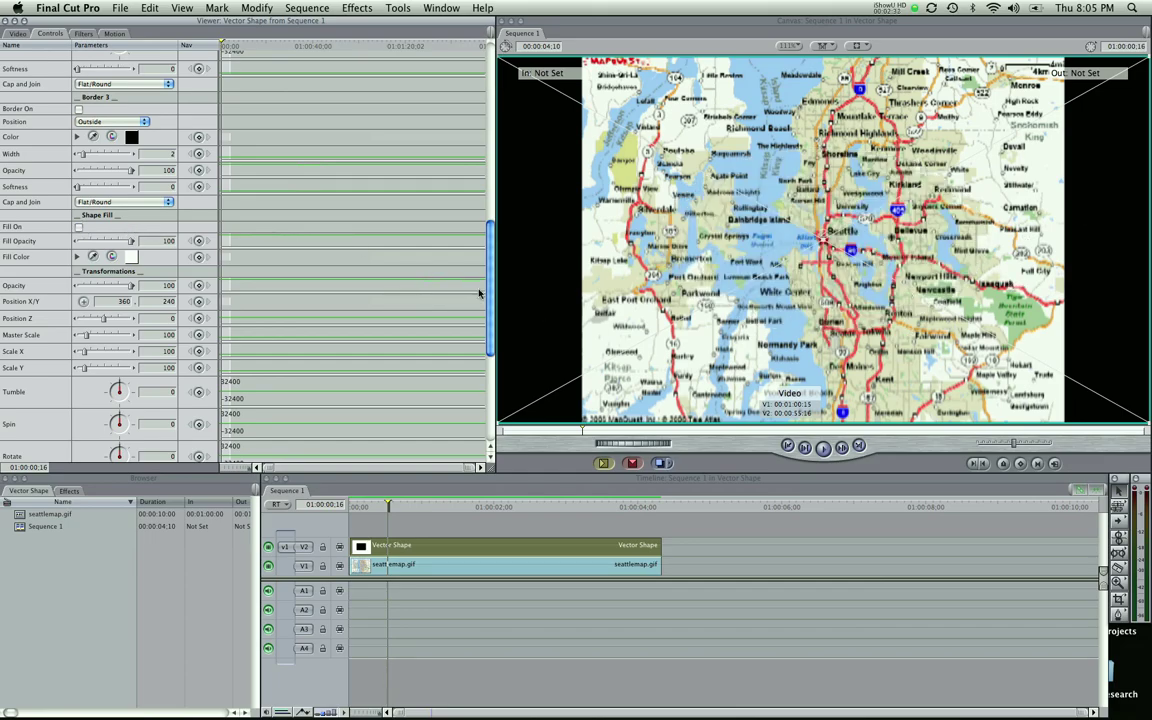
scroll(334, 316, up, 5)
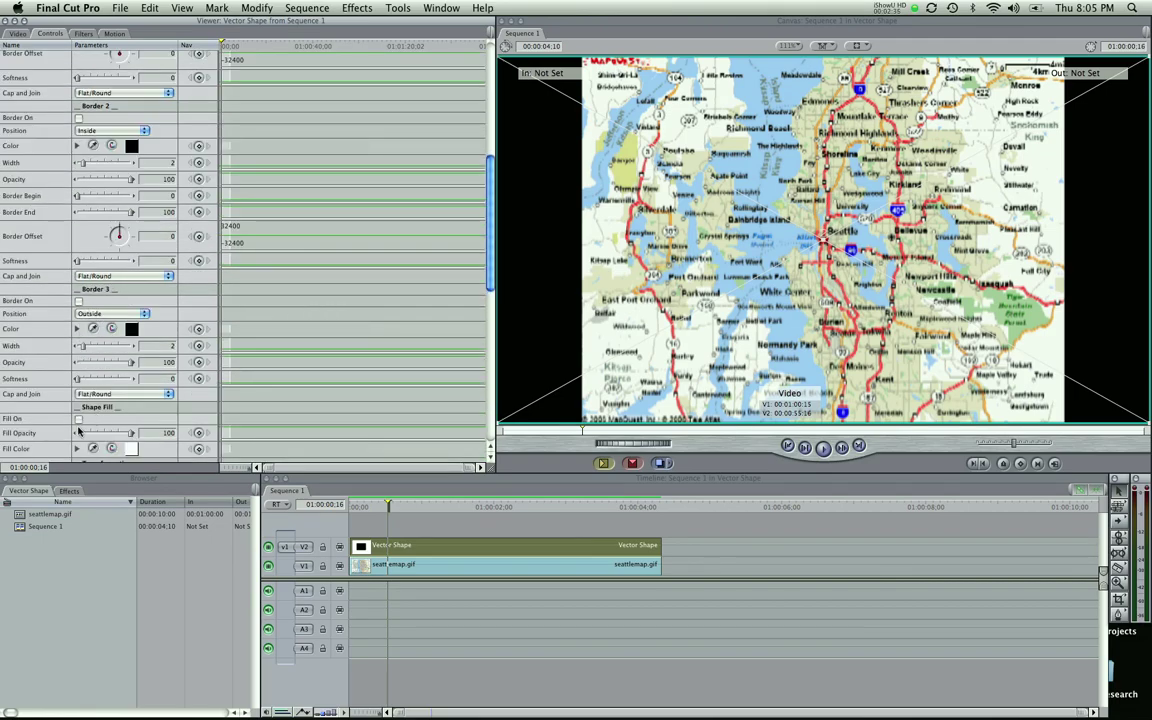
scroll(253, 274, up, 8)
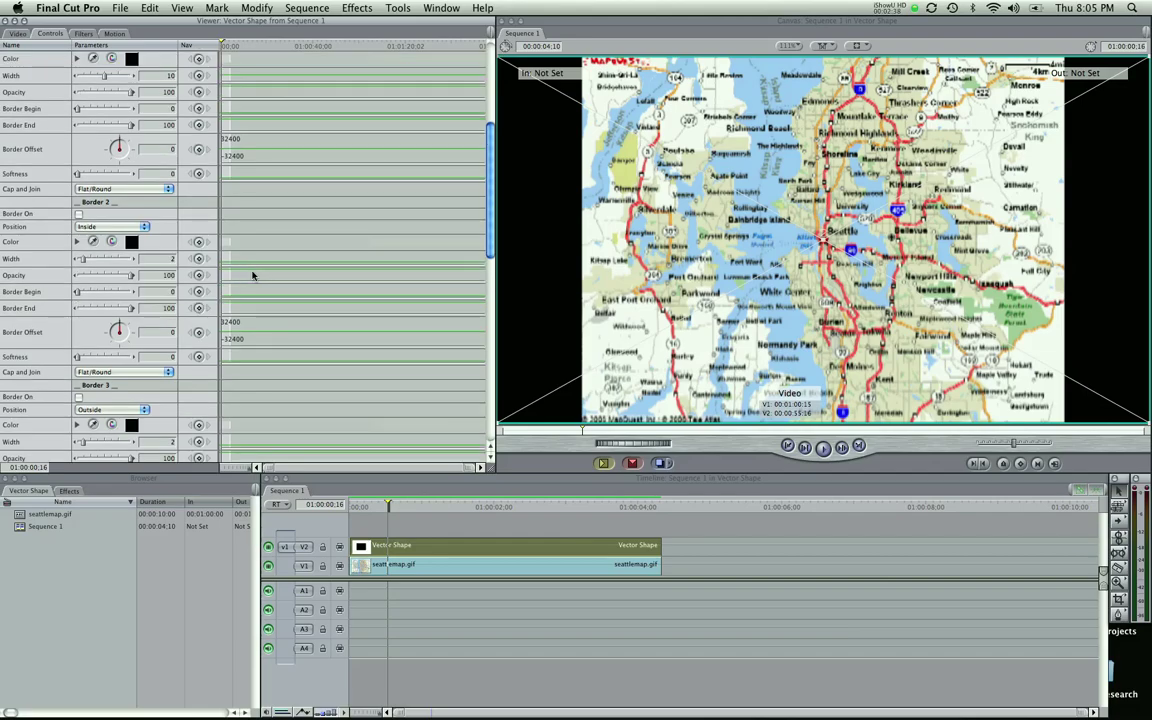
scroll(253, 274, up, 4)
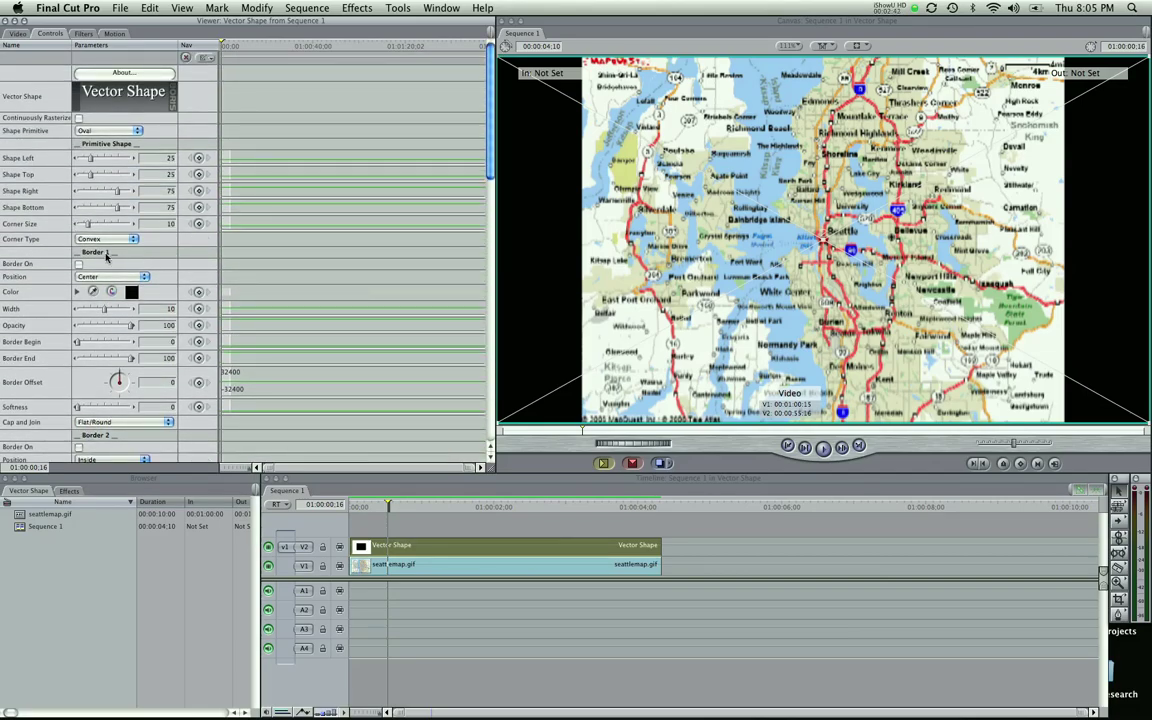
Turn on the shape's border and set its colour to red
click(78, 264)
click(131, 292)
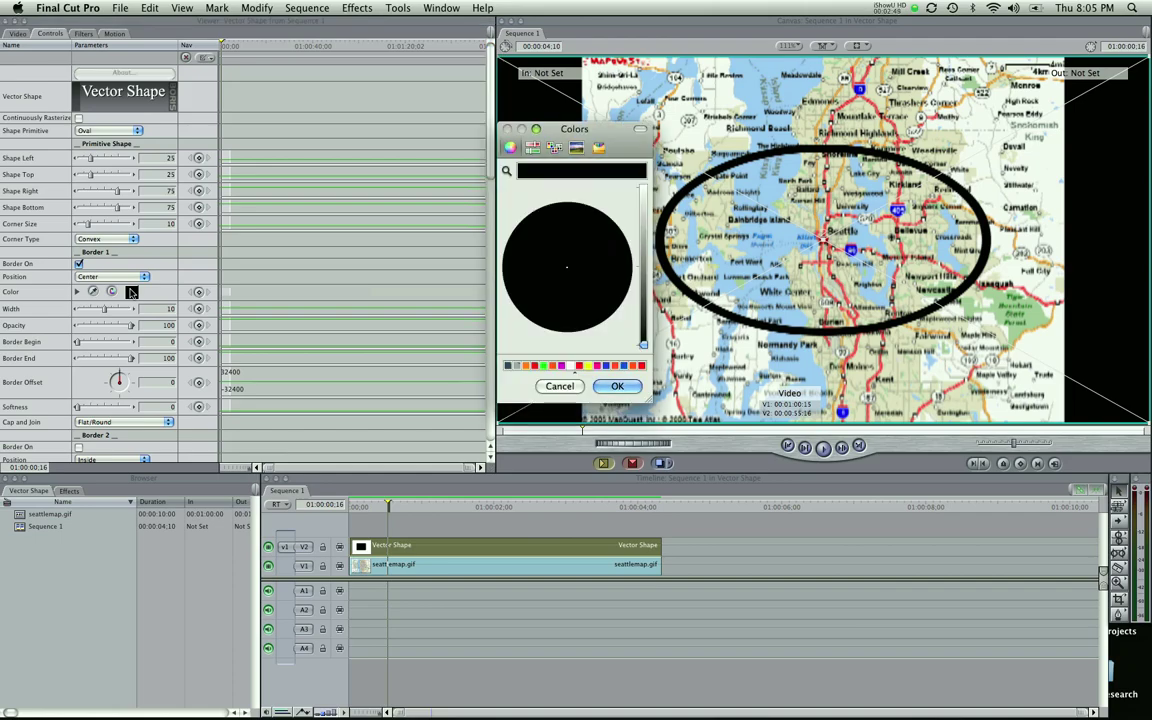
click(641, 365)
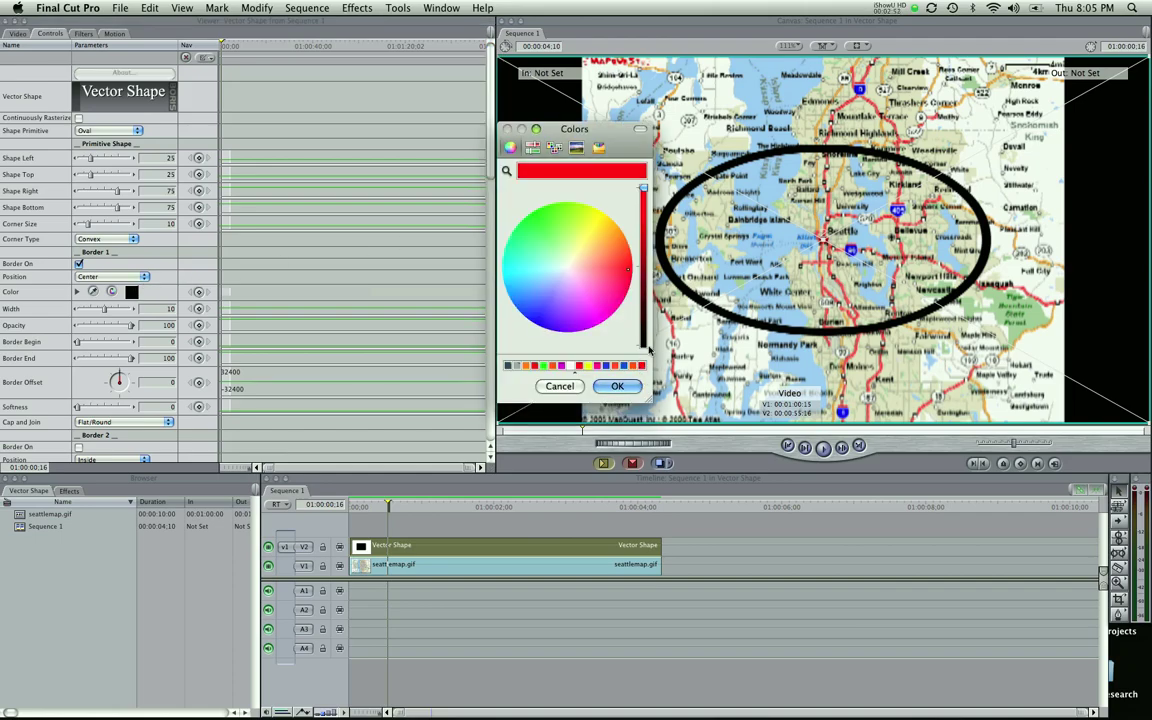
click(617, 386)
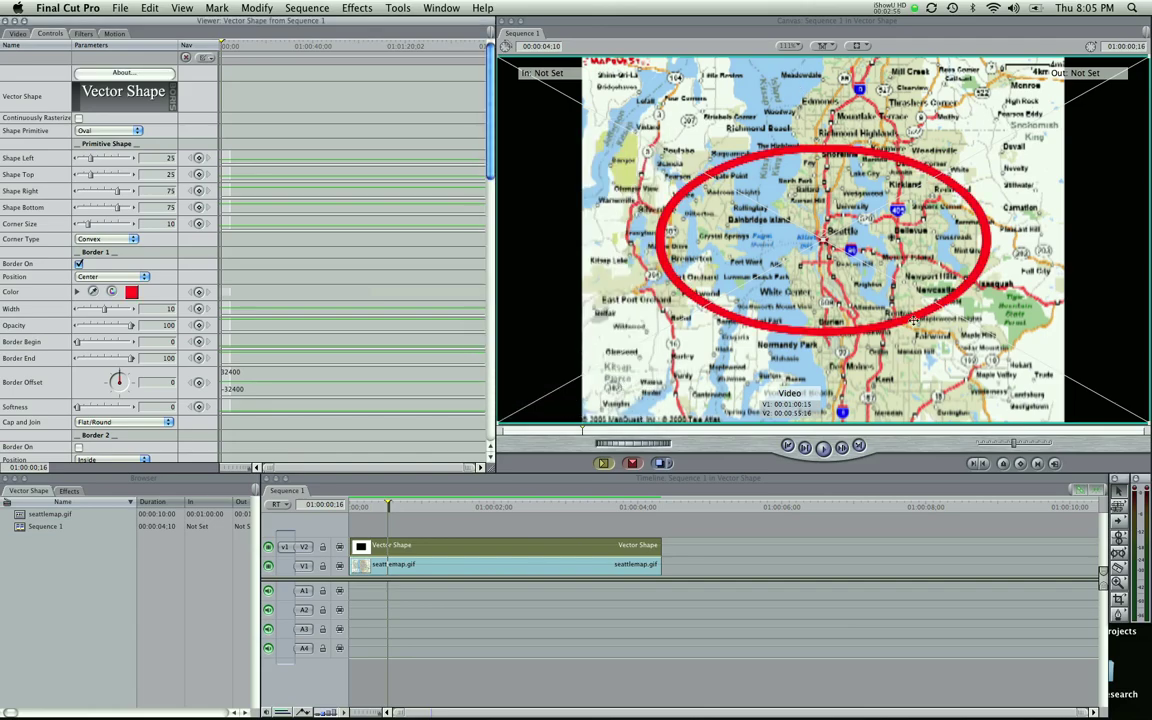
Thin the border to width 9, pull in the oval's left edge, and centre it on Seattle
drag(99, 311, 100, 311)
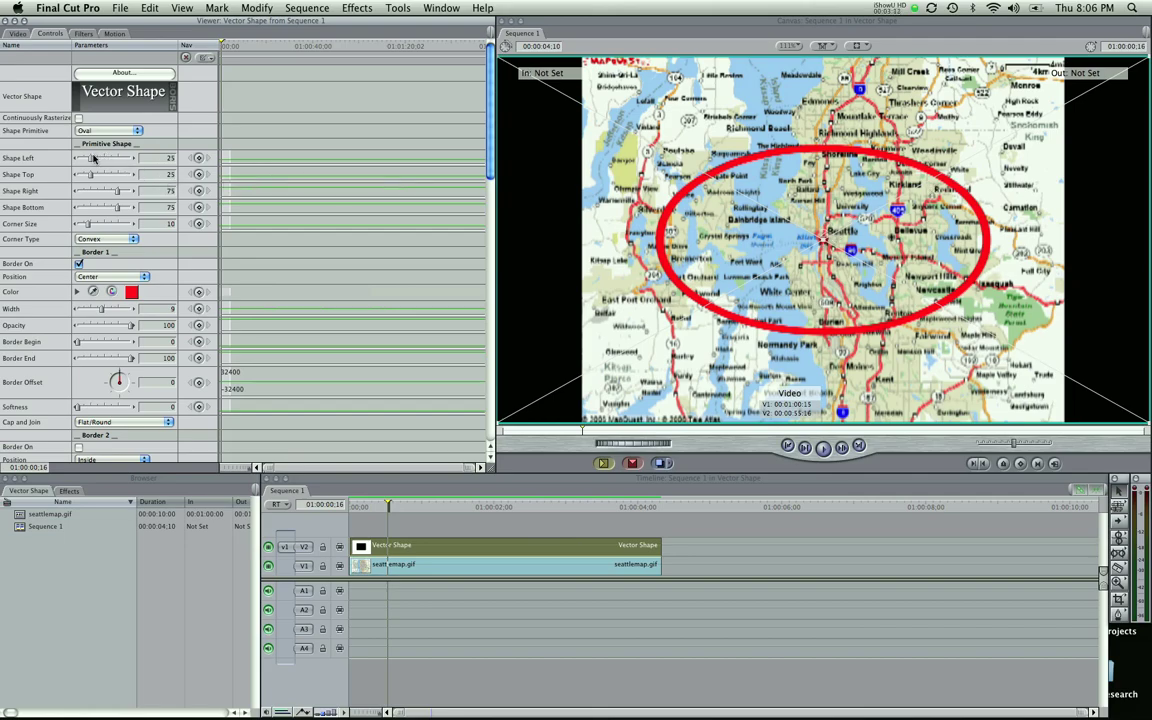
drag(87, 158, 102, 193)
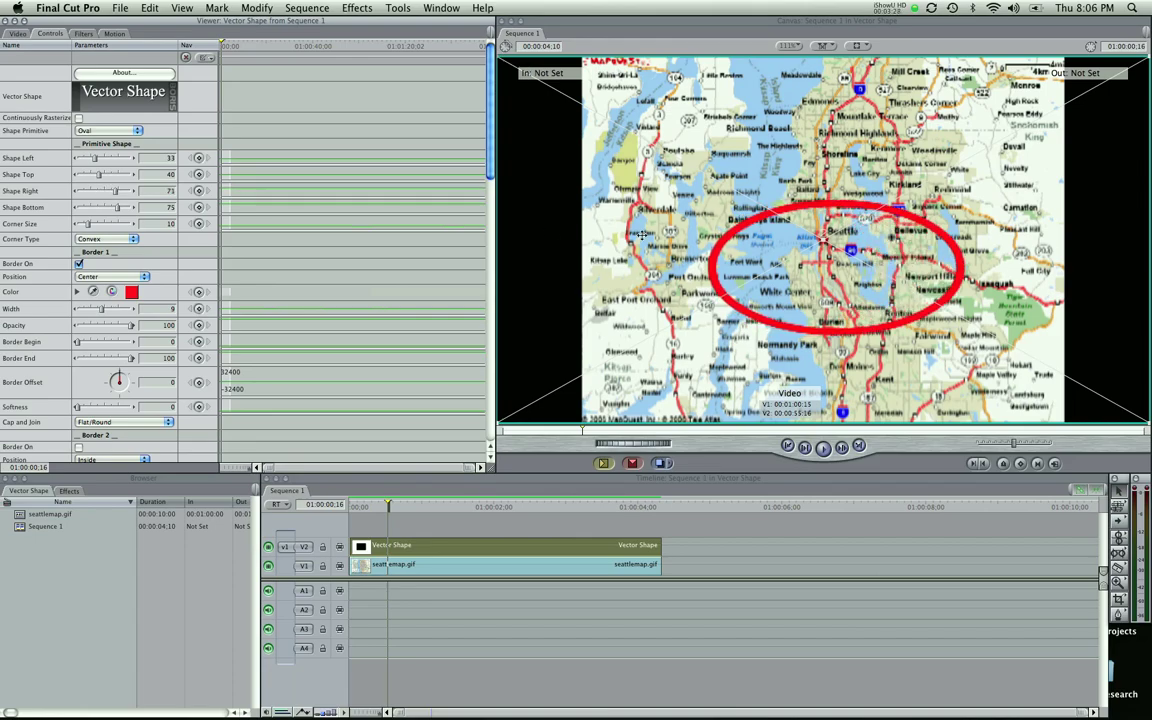
drag(819, 262, 813, 246)
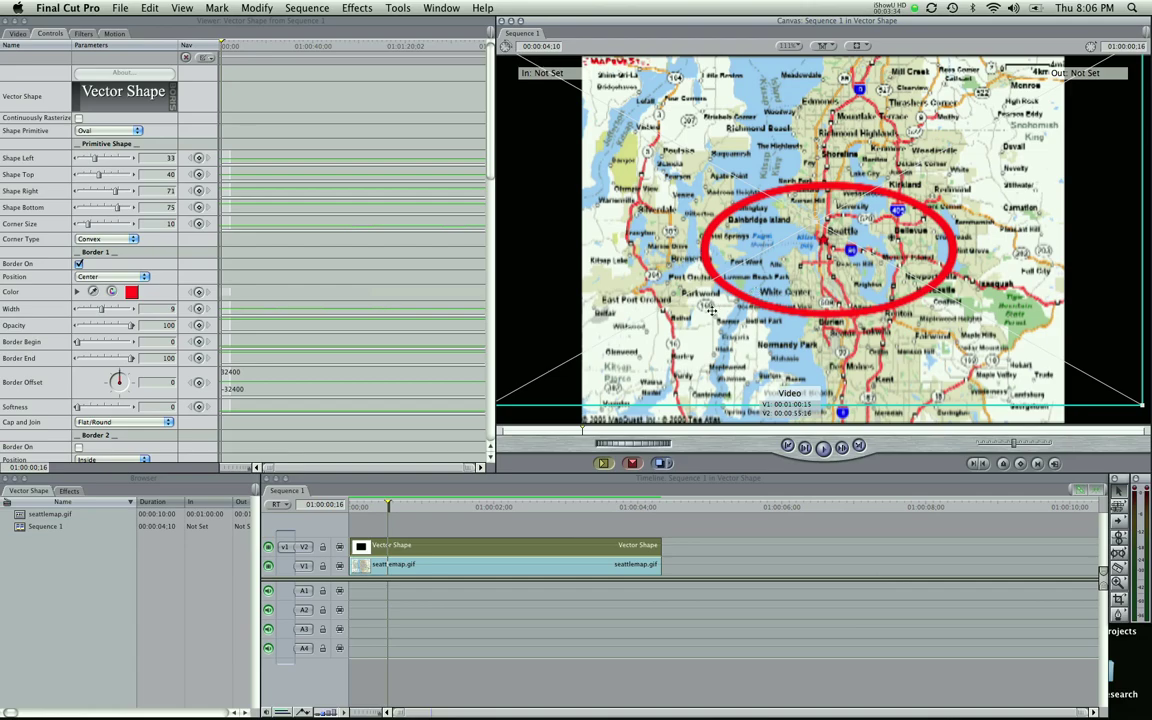
click(115, 32)
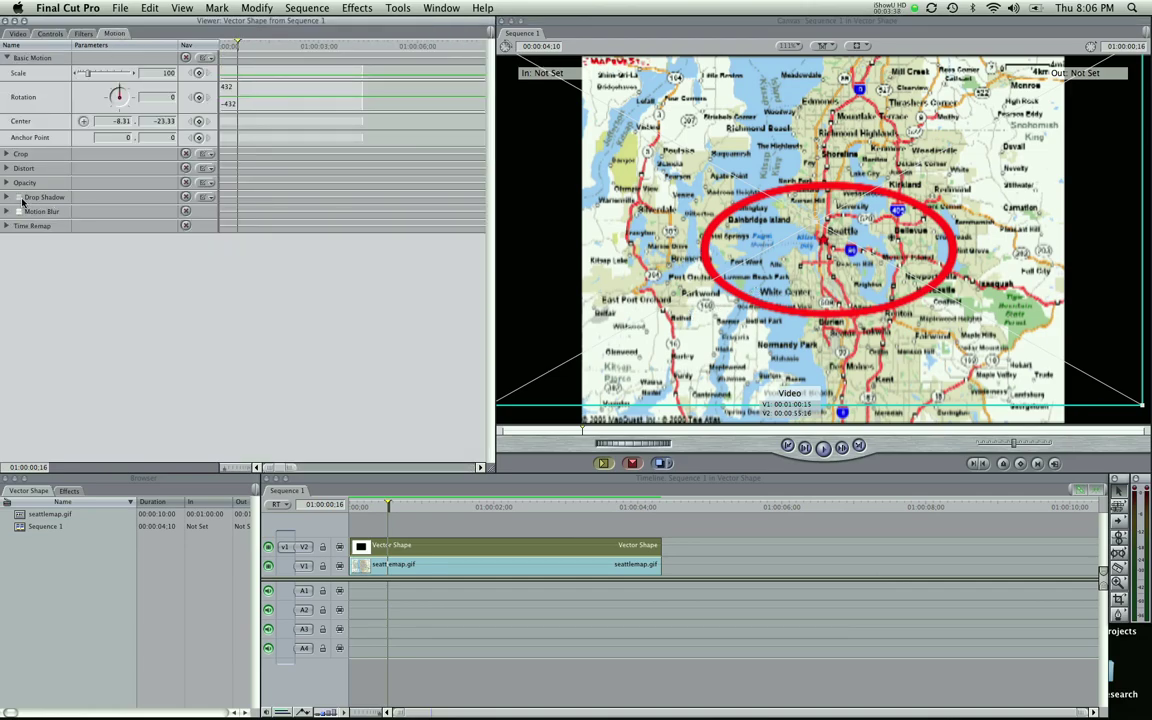
Enable Drop Shadow on the oval and raise its Softness to 22
click(18, 197)
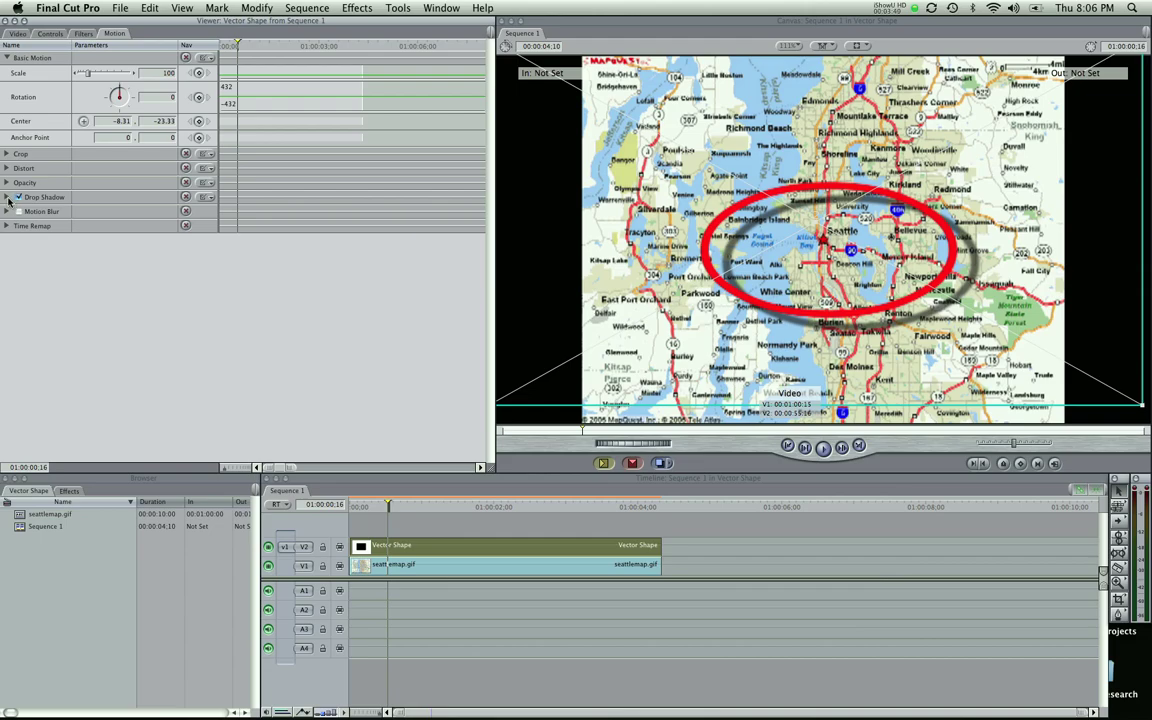
click(7, 197)
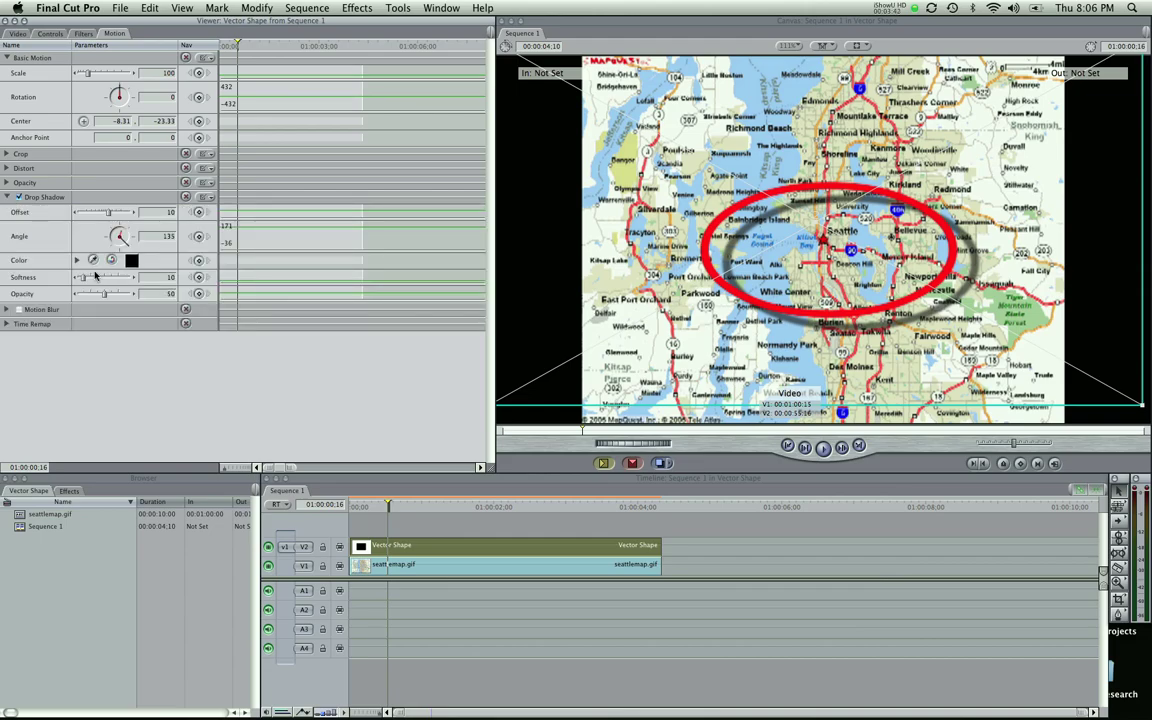
drag(90, 280, 89, 280)
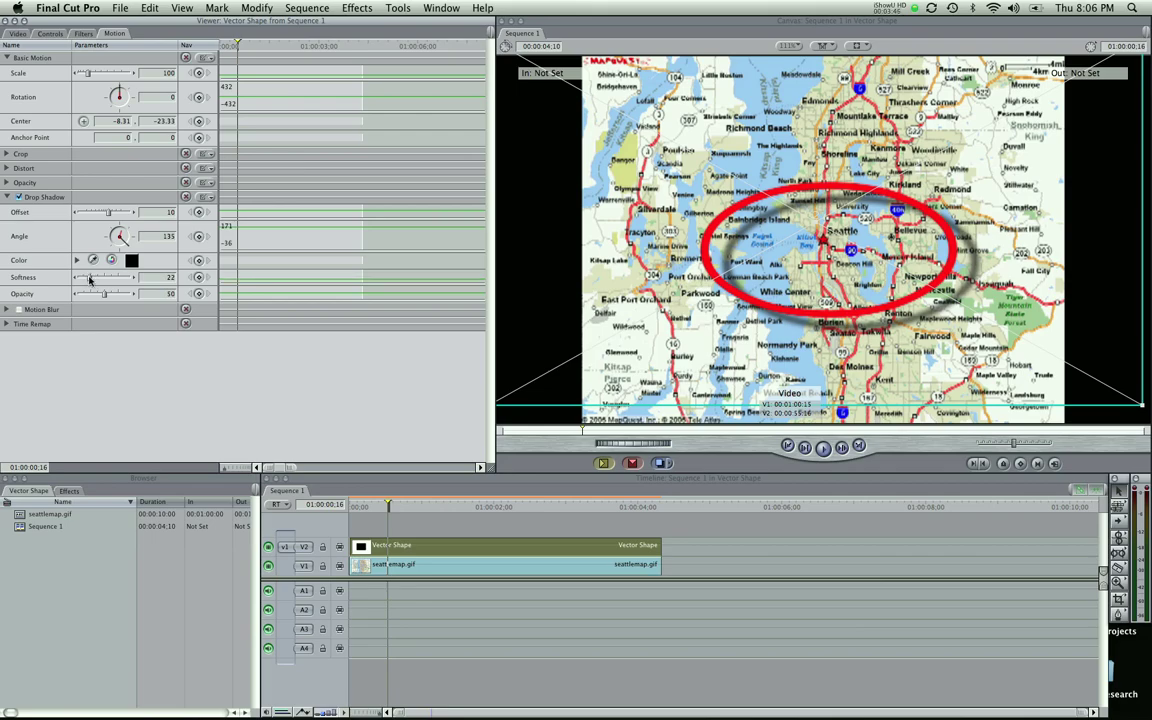
click(50, 33)
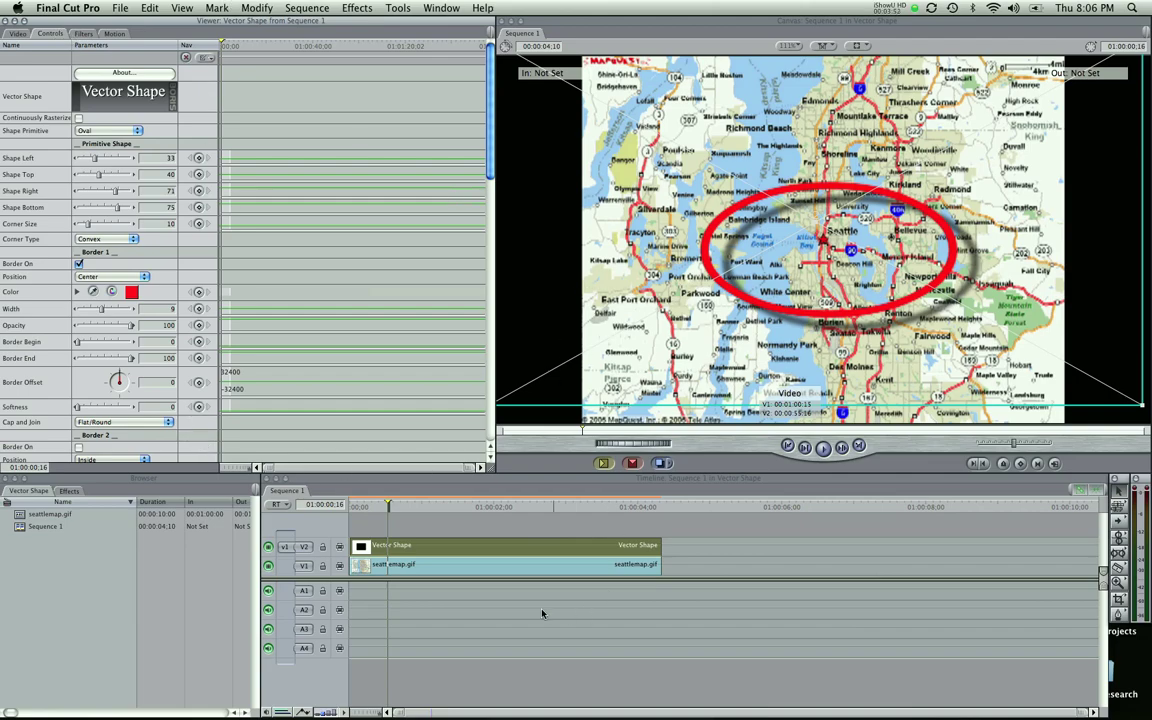
At the sequence start, keyframe Border Begin at 100 and zoom into the keyframe graph
drag(510, 507, 344, 507)
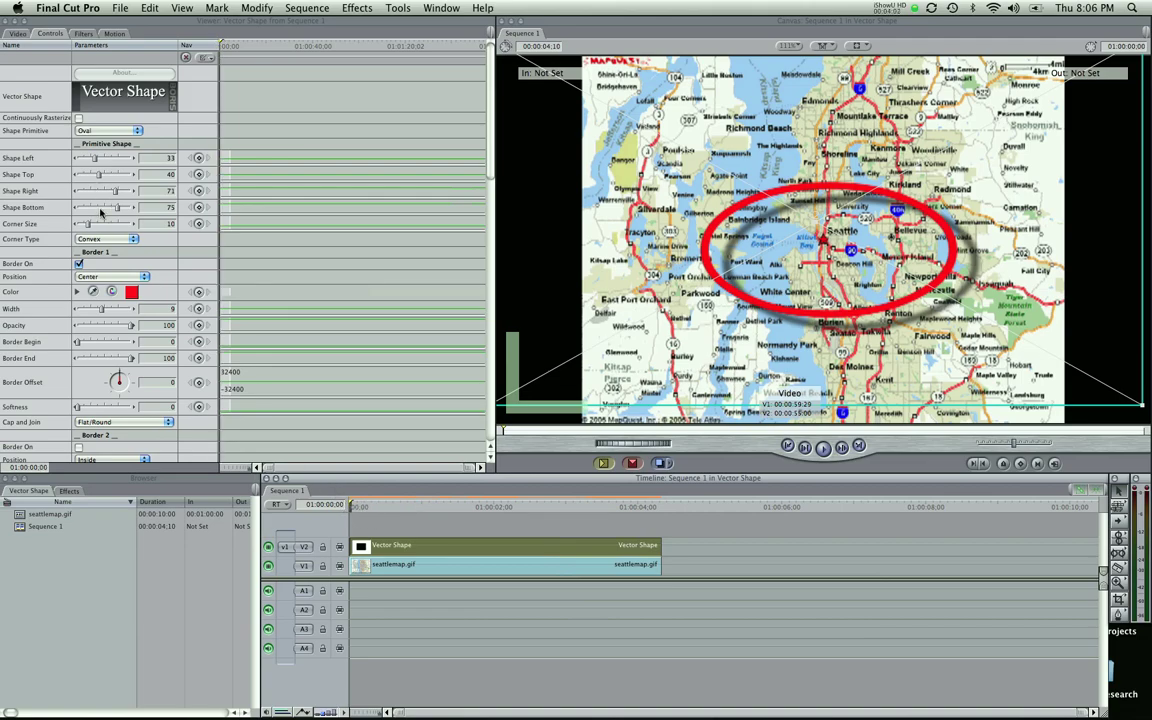
click(31, 312)
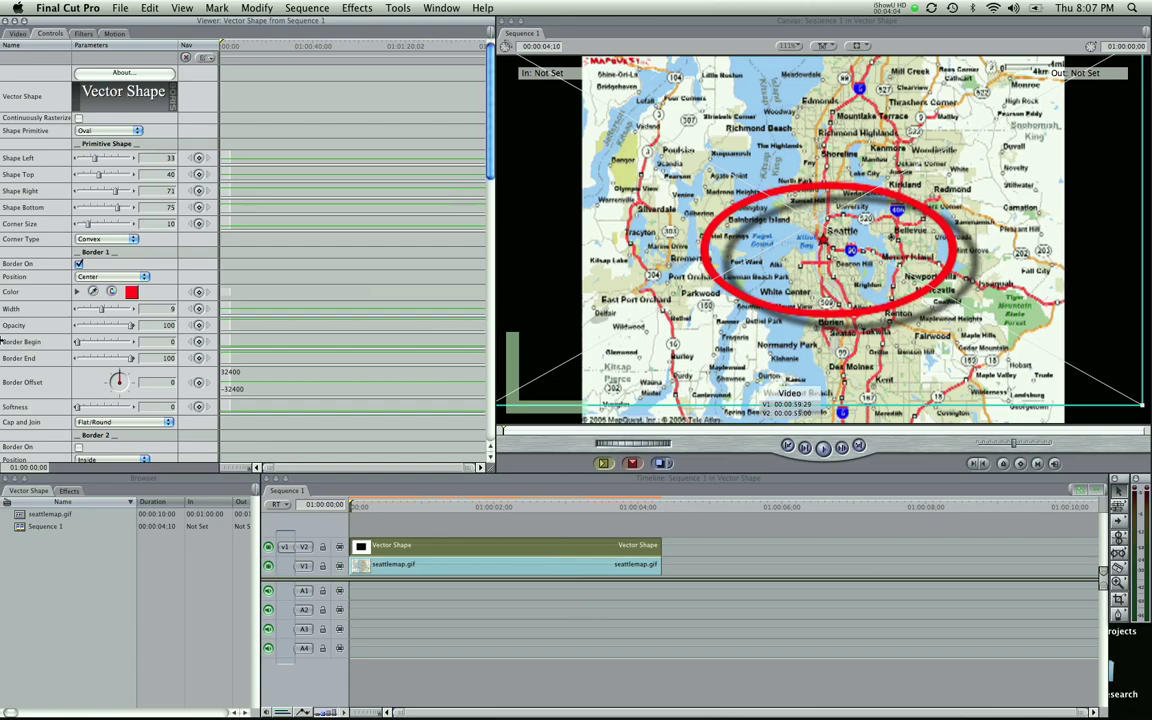
drag(90, 344, 134, 342)
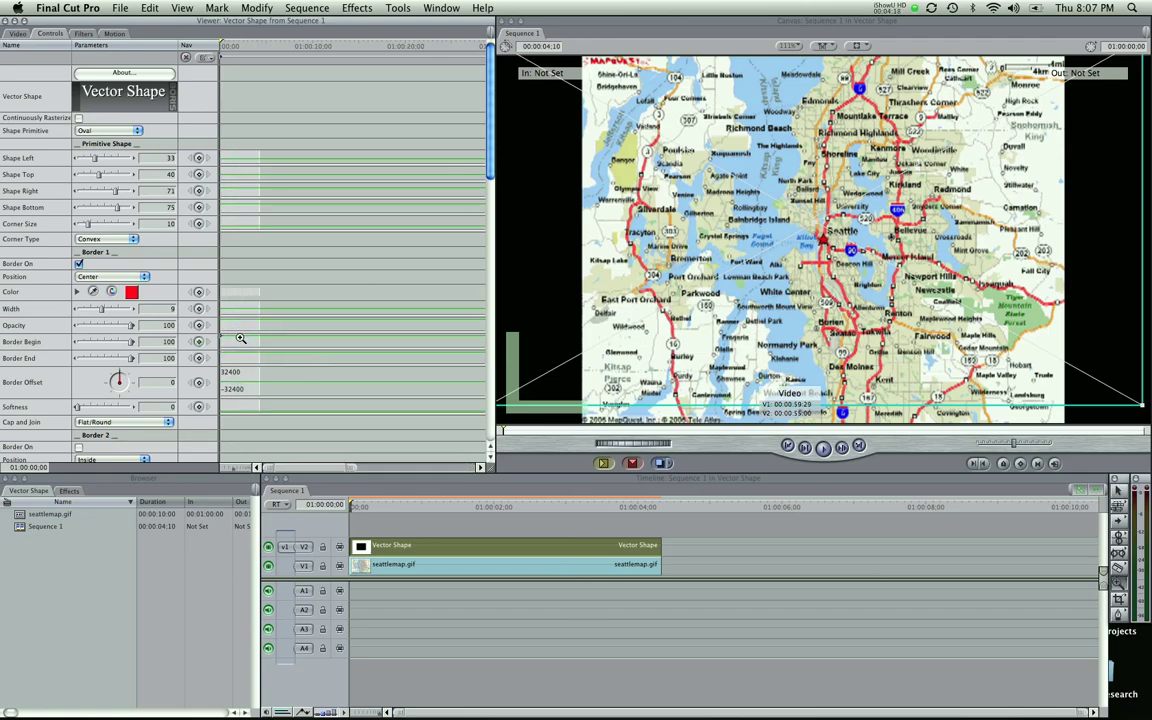
click(238, 339)
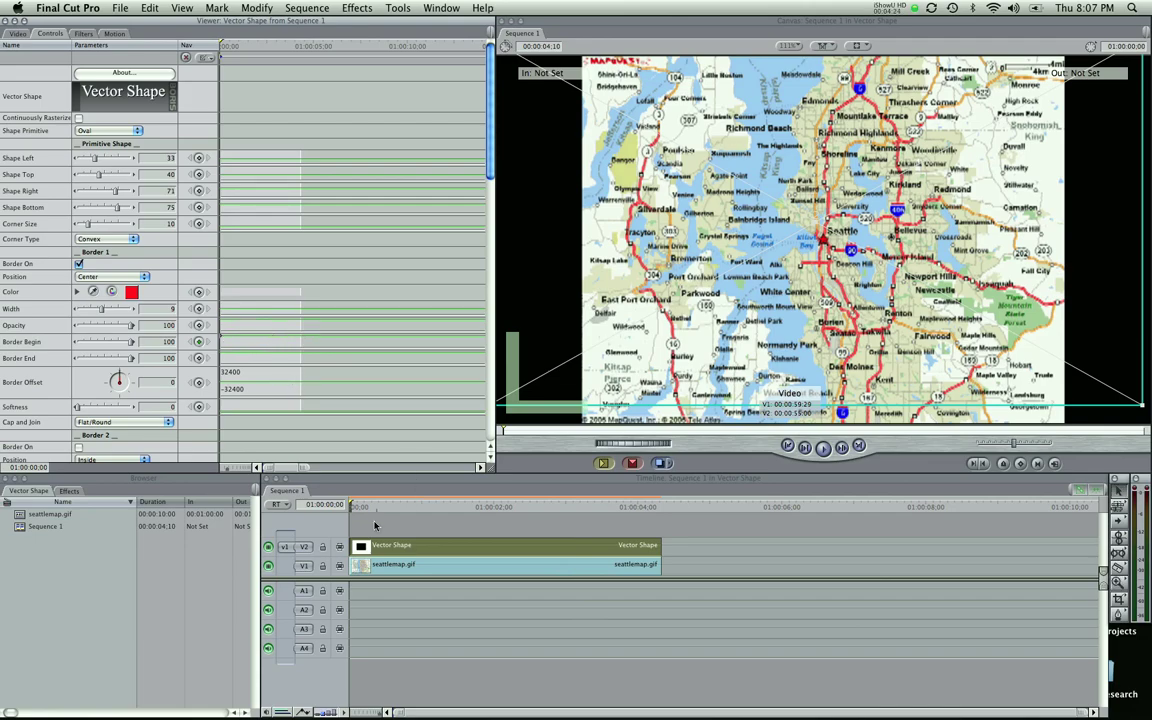
Keyframe Border Begin at 0 around 01:00:02:03 so the oval fully draws
mouse_move(357, 513)
mouse_down()
mouse_move(488, 512)
mouse_move(360, 516)
mouse_move(386, 507)
mouse_move(373, 512)
mouse_up()
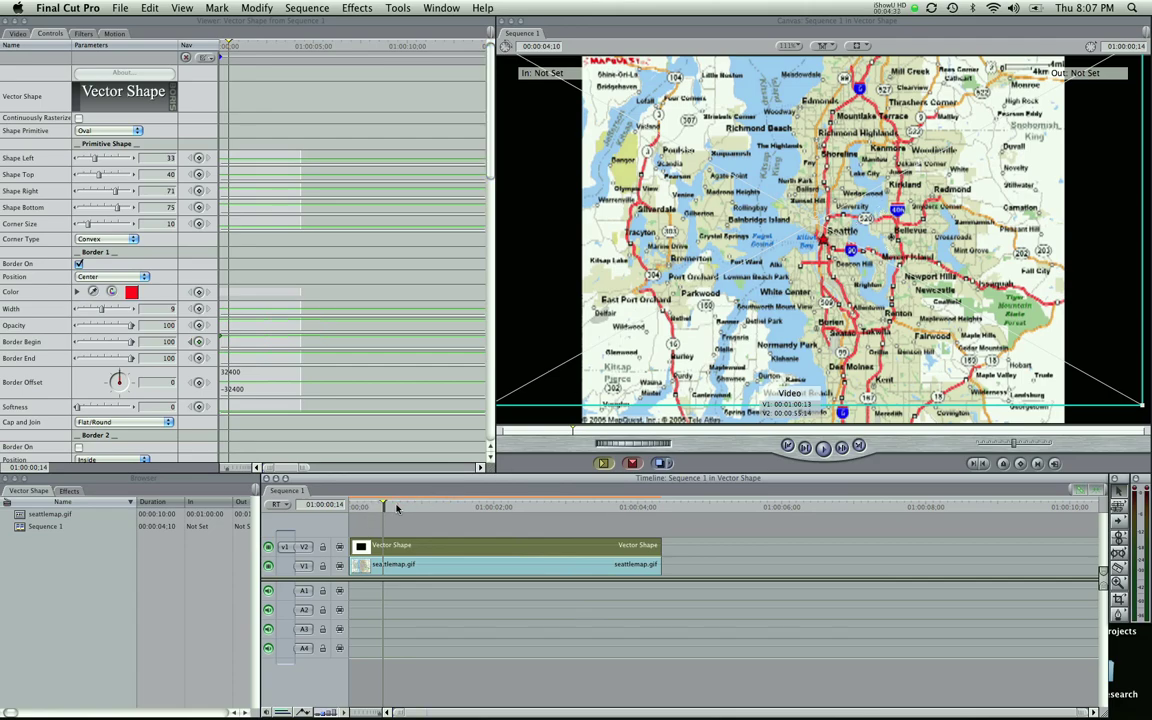
drag(394, 509, 502, 509)
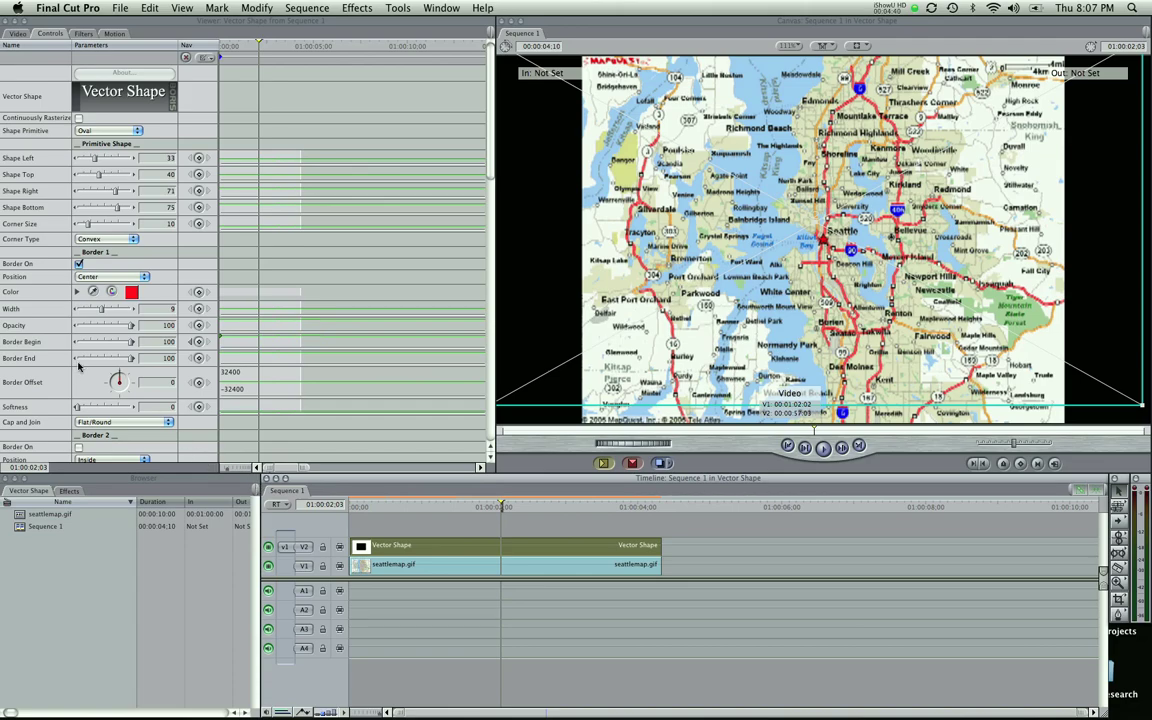
click(131, 343)
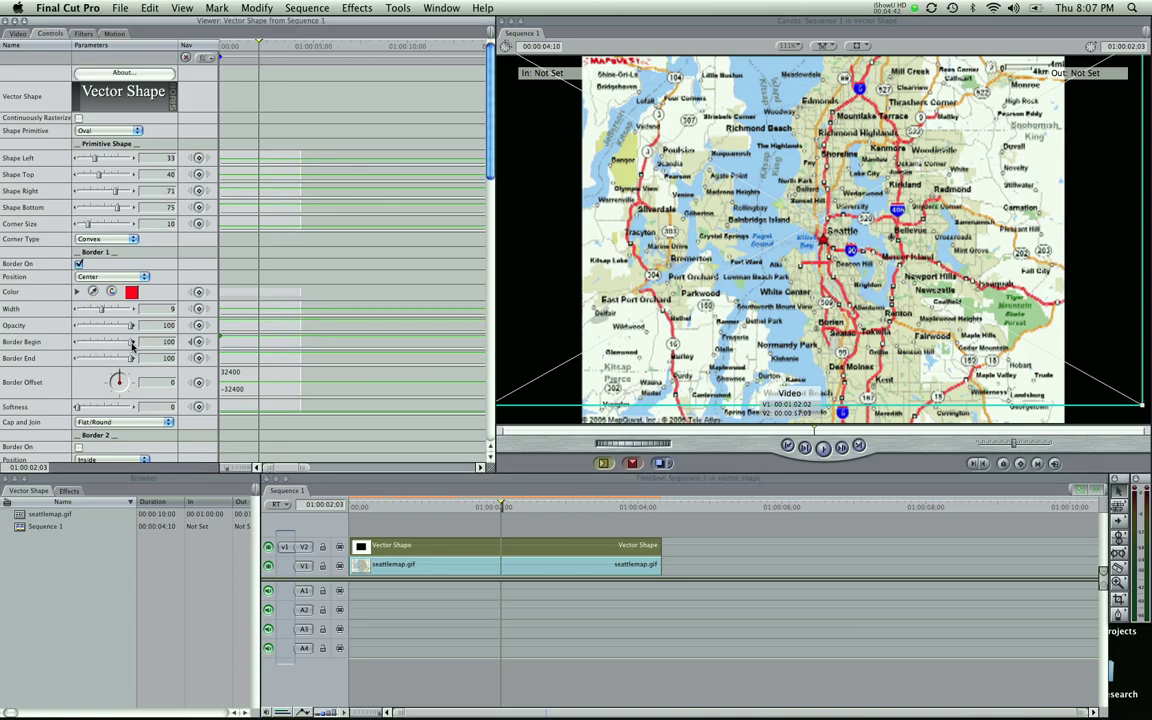
drag(131, 343, 63, 356)
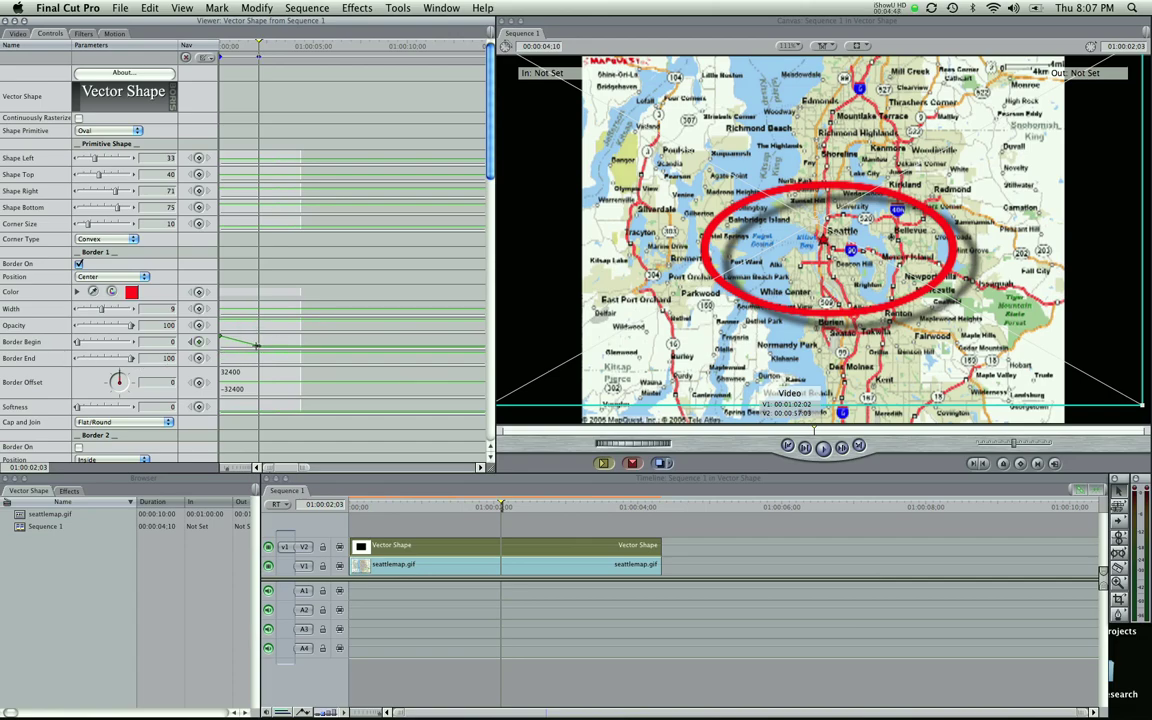
Apply Smooth to the Border Begin keyframe, then undo the change
right_click(258, 345)
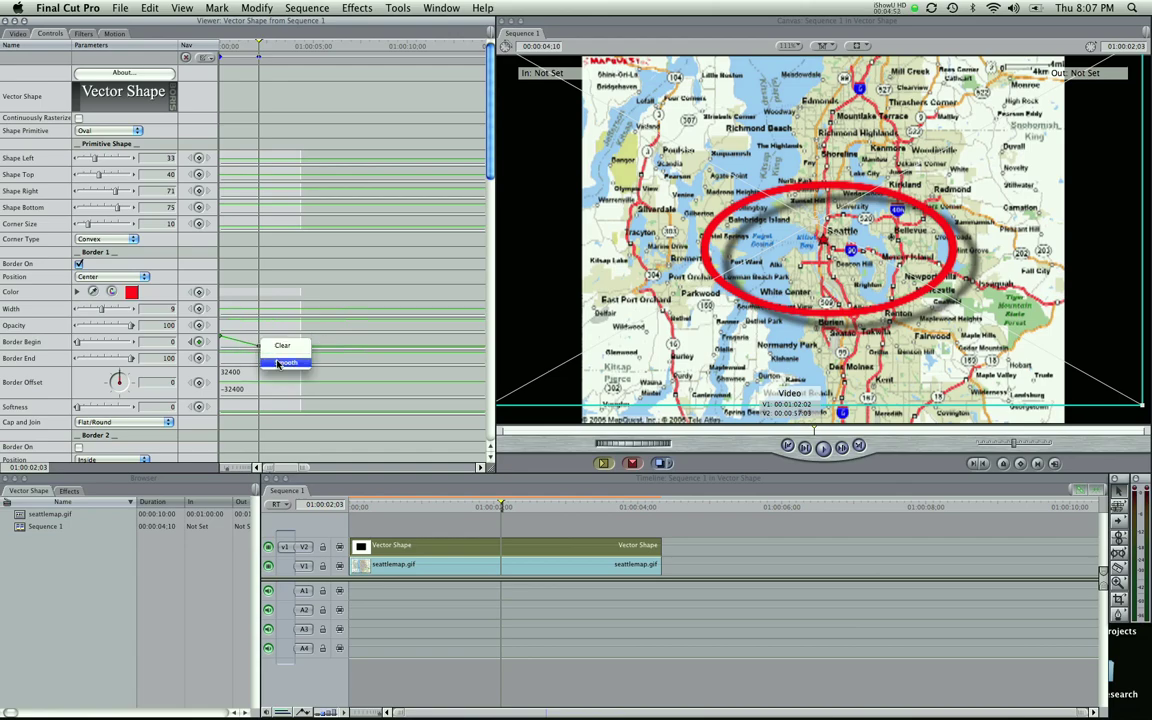
click(281, 362)
drag(265, 334, 280, 351)
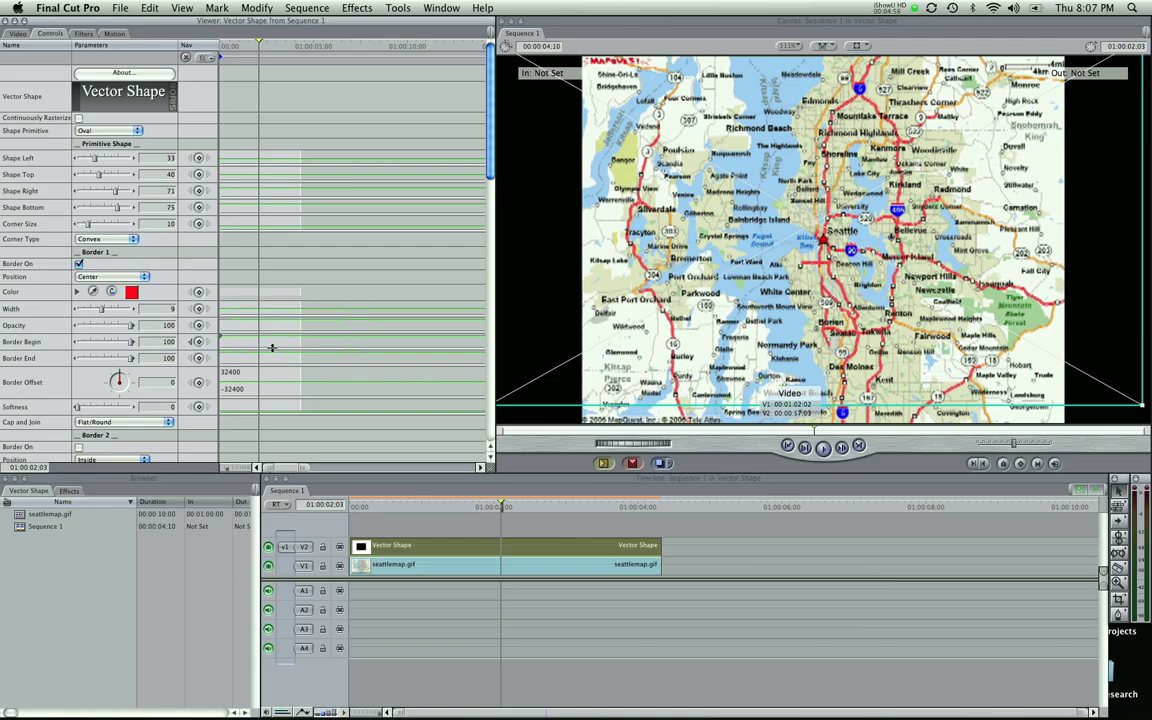
key(super+z)
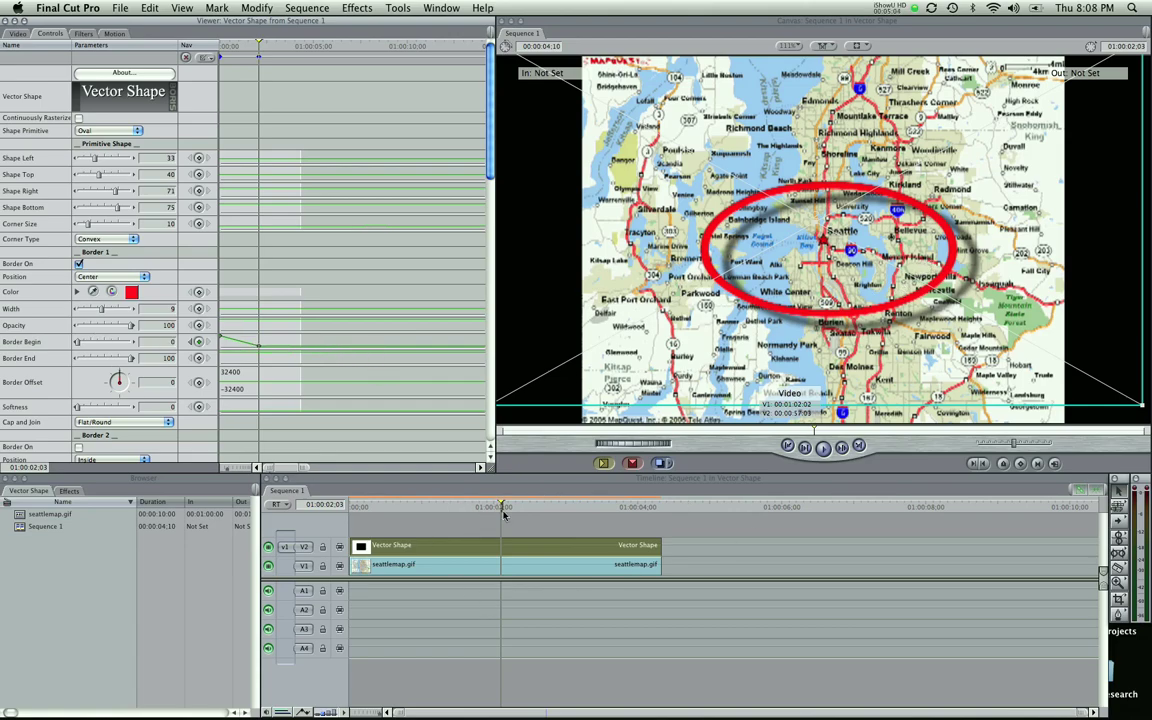
mouse_move(501, 507)
mouse_down()
mouse_move(342, 524)
mouse_move(541, 513)
mouse_up()
click(532, 525)
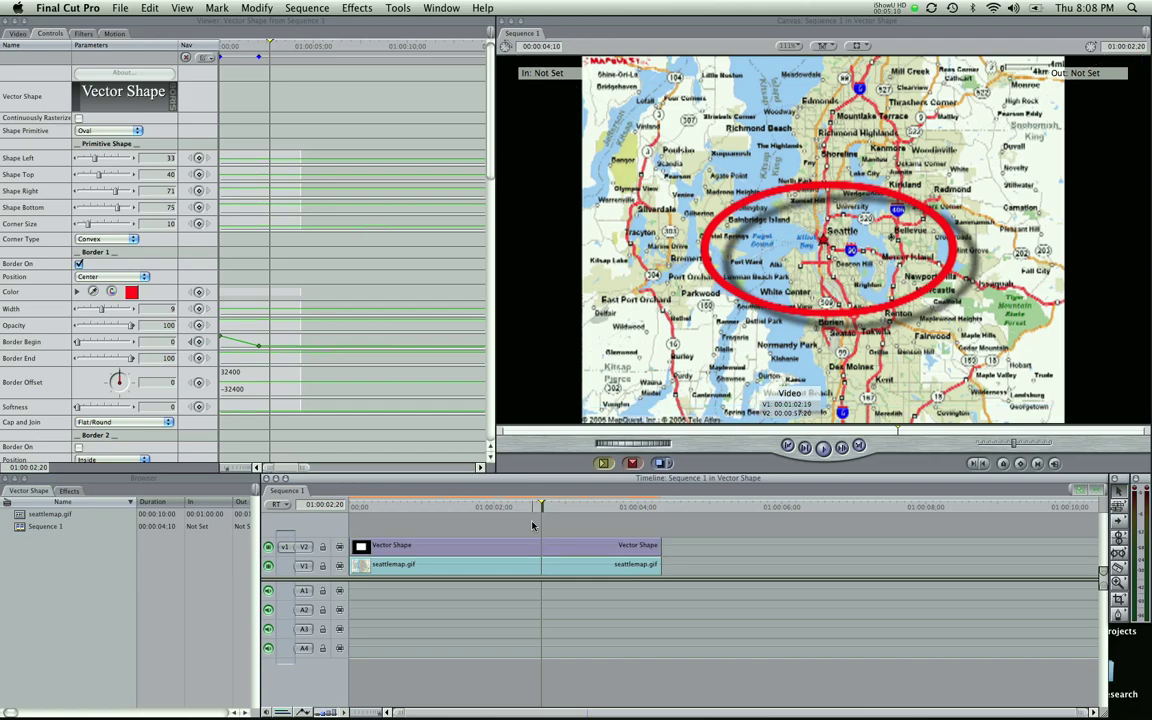
drag(387, 530, 400, 575)
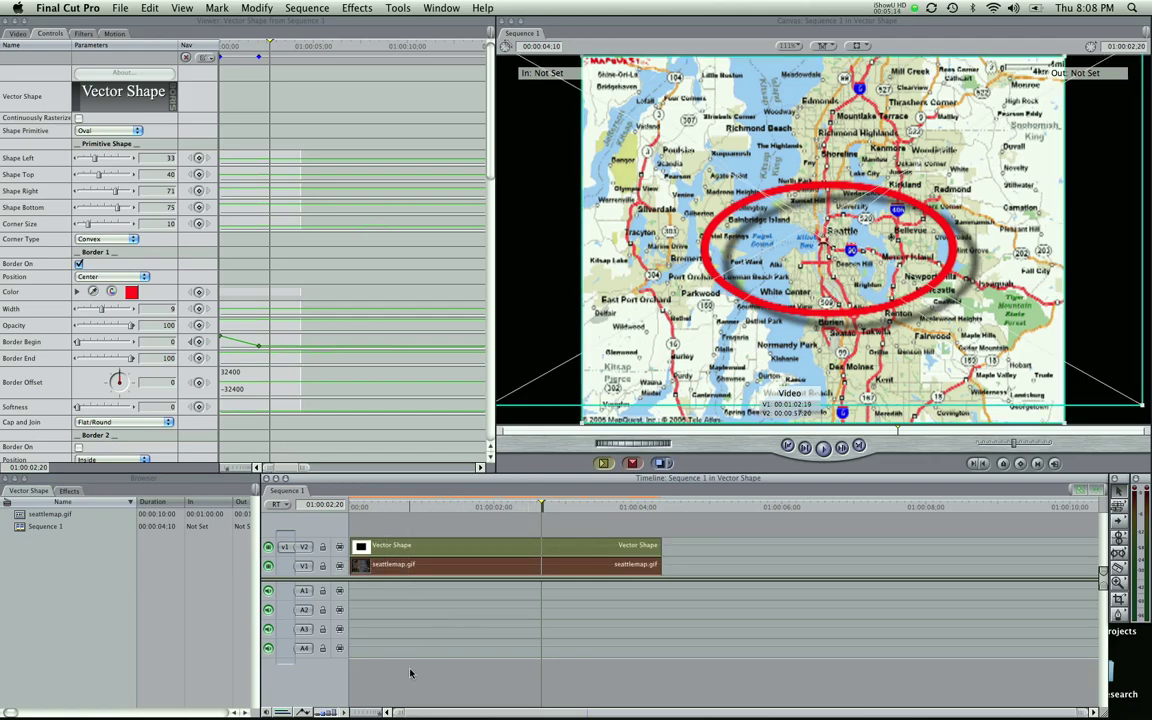
key(super+shift+a)
drag(411, 512, 358, 513)
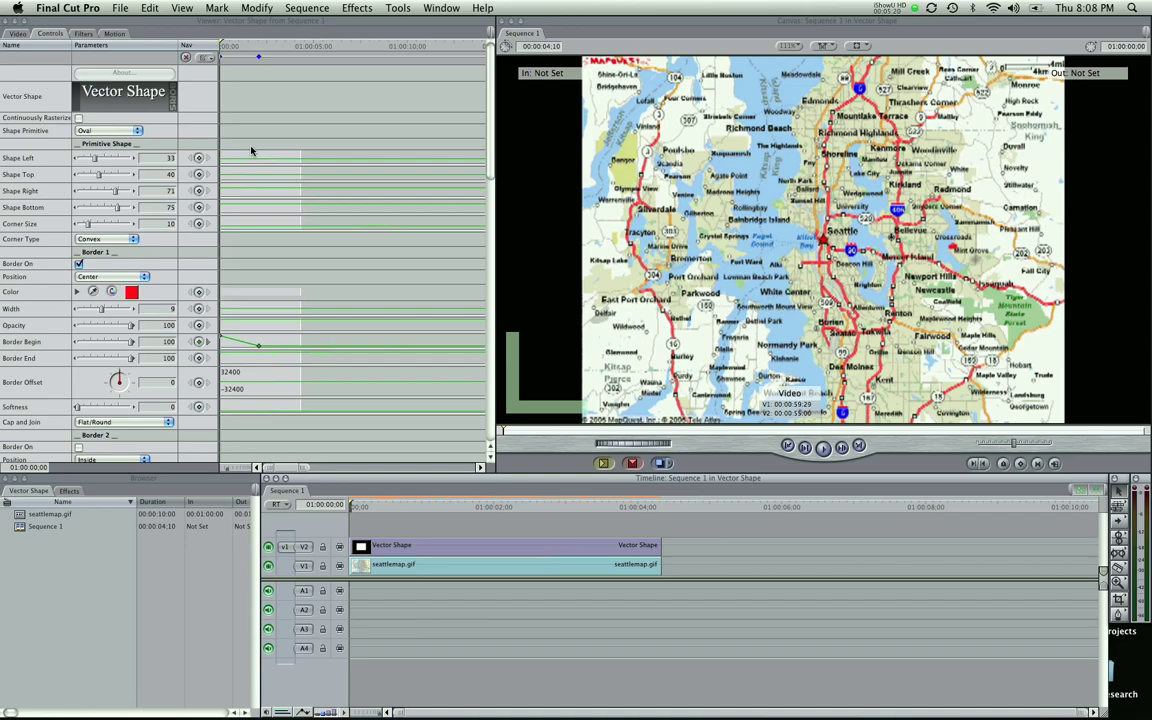
scroll(251, 151, down, 10)
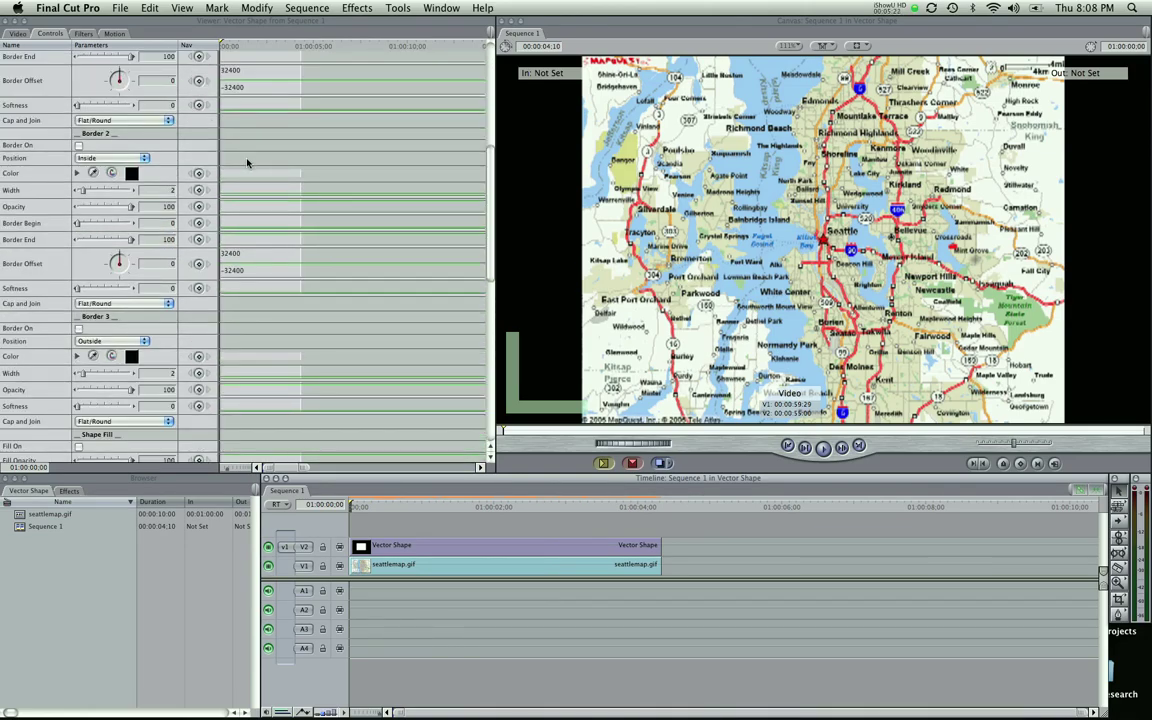
scroll(248, 163, down, 15)
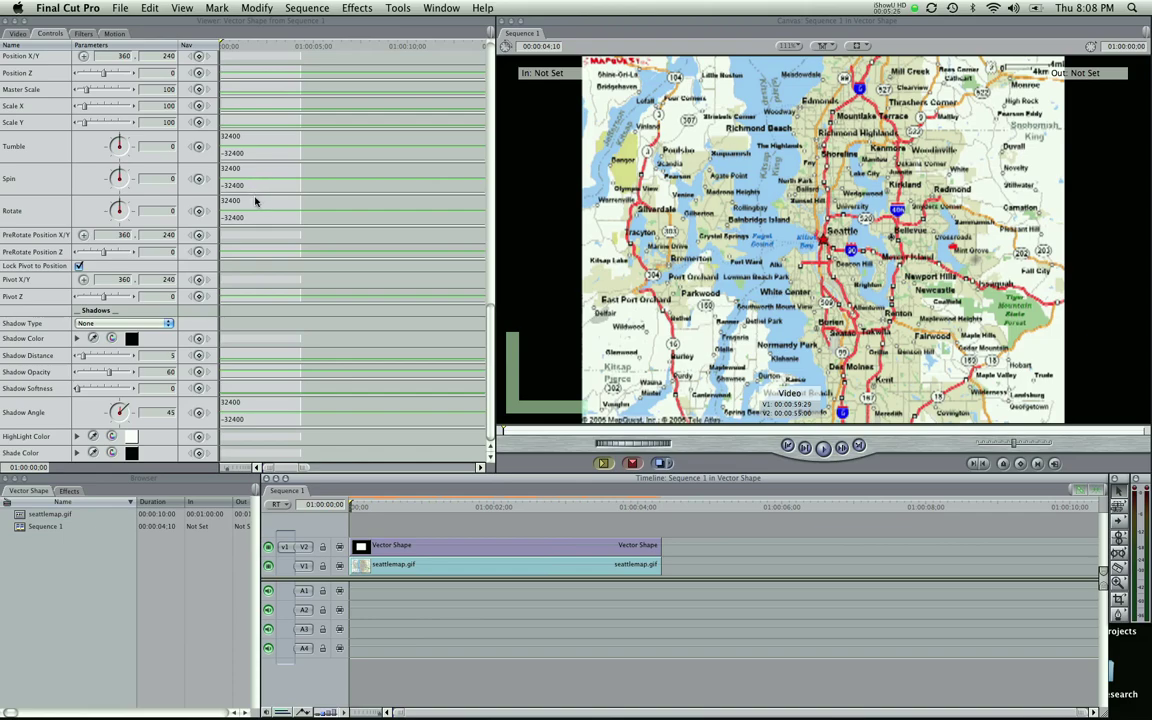
scroll(256, 201, up, 10)
scroll(270, 212, down, 10)
scroll(330, 355, up, 10)
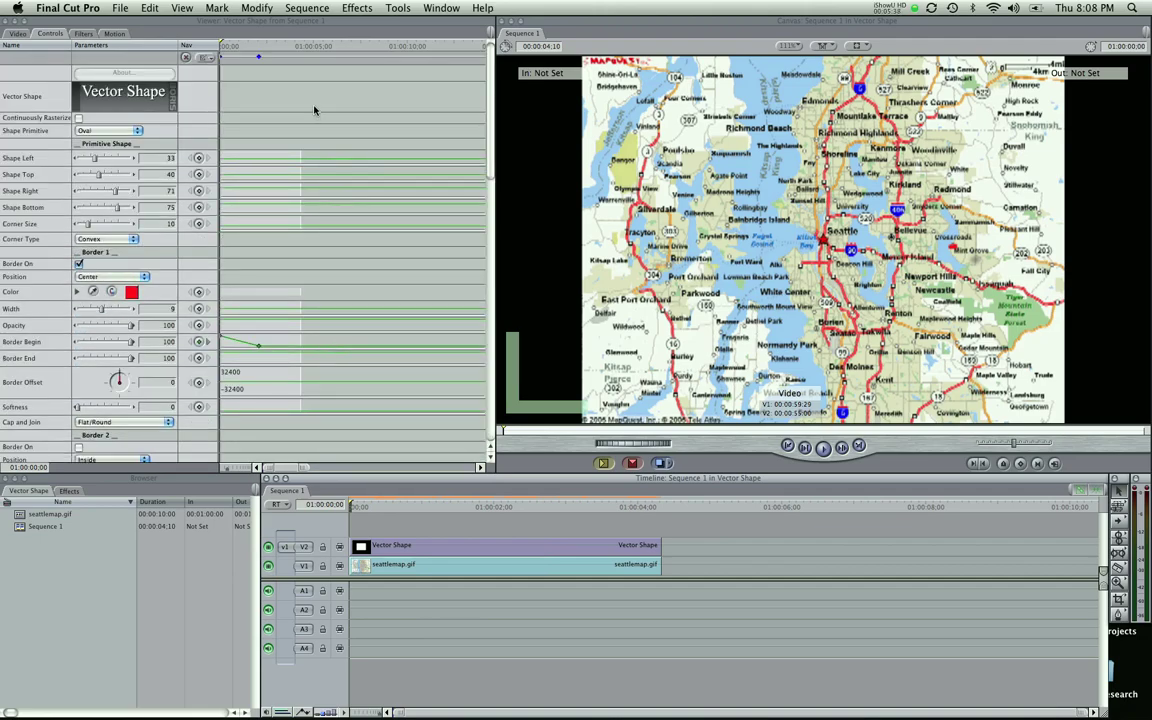